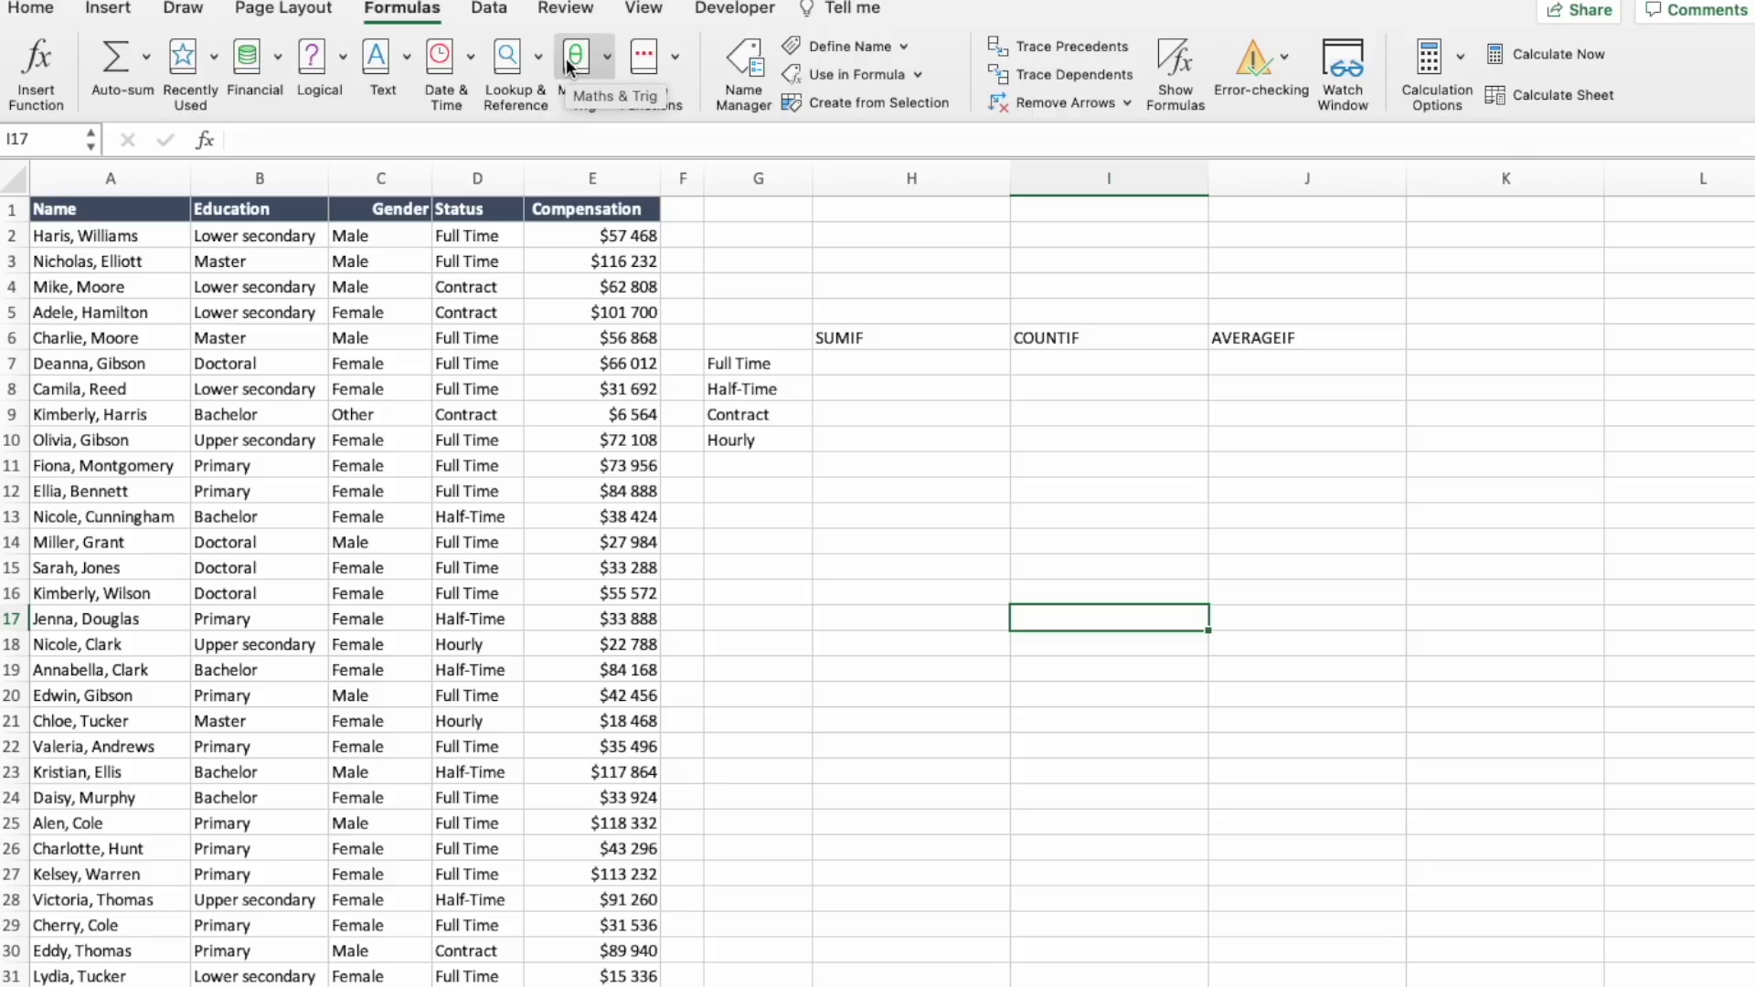
Open More Functions on the Formulas tab to reach the Statistical category
left_click(670, 59)
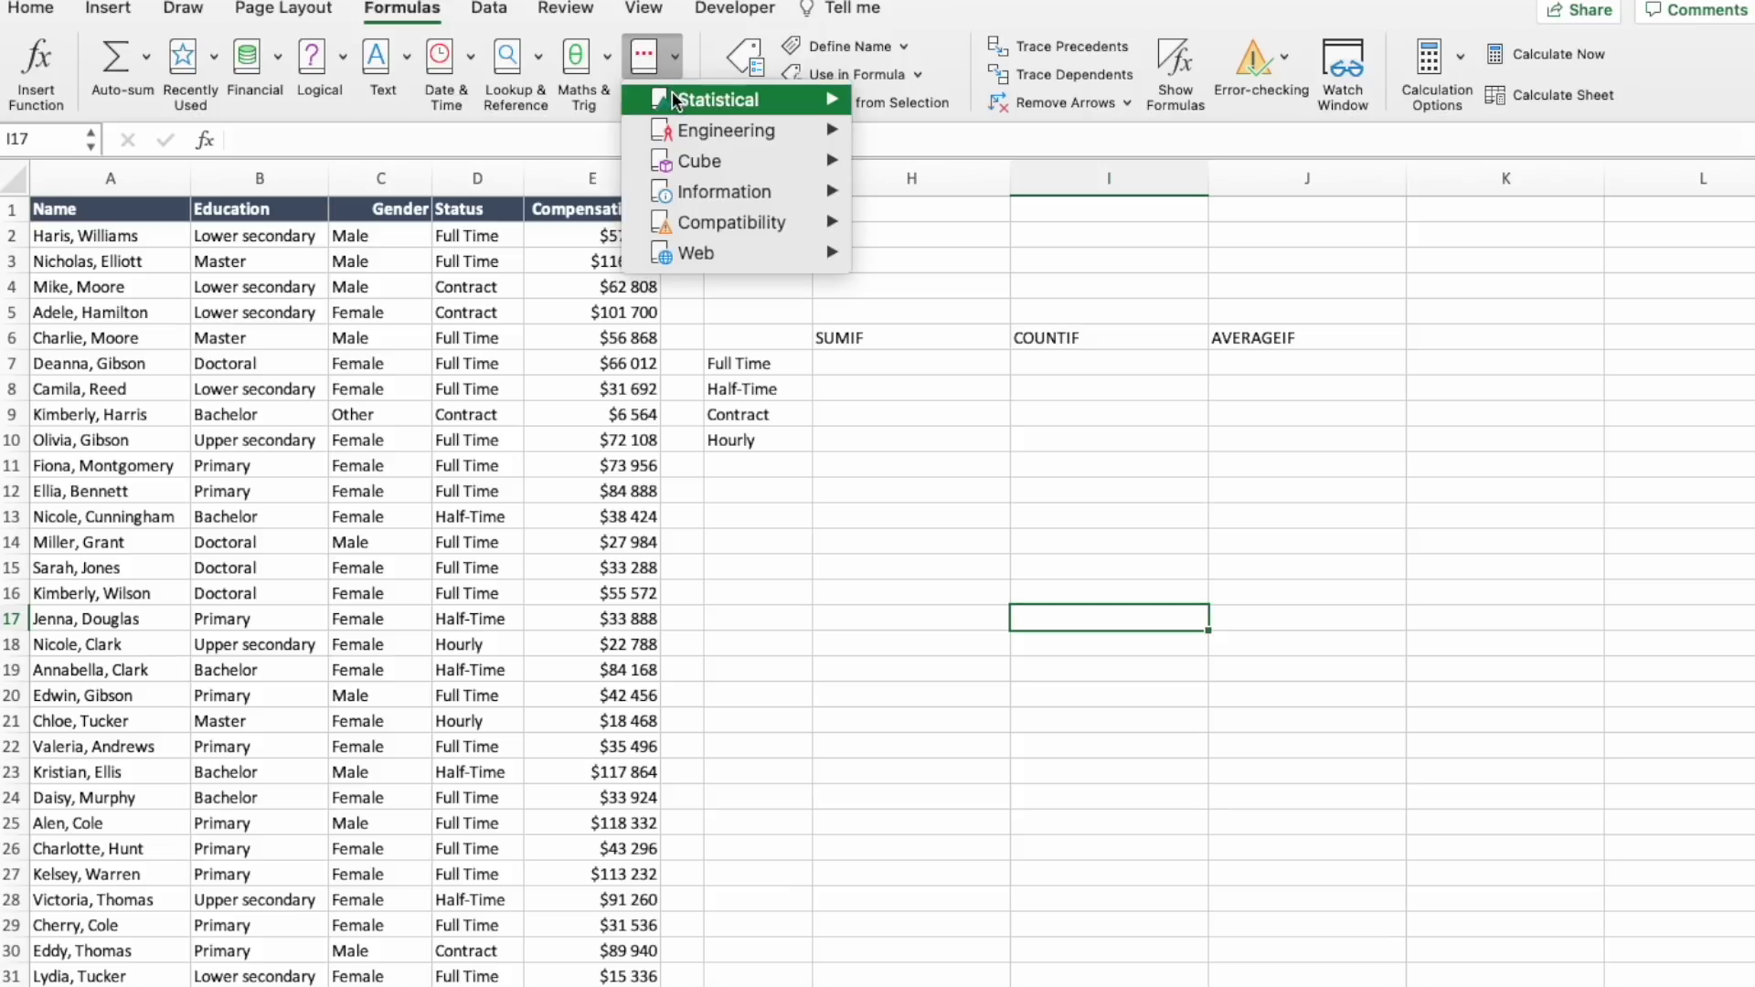
mouse_move(674, 100)
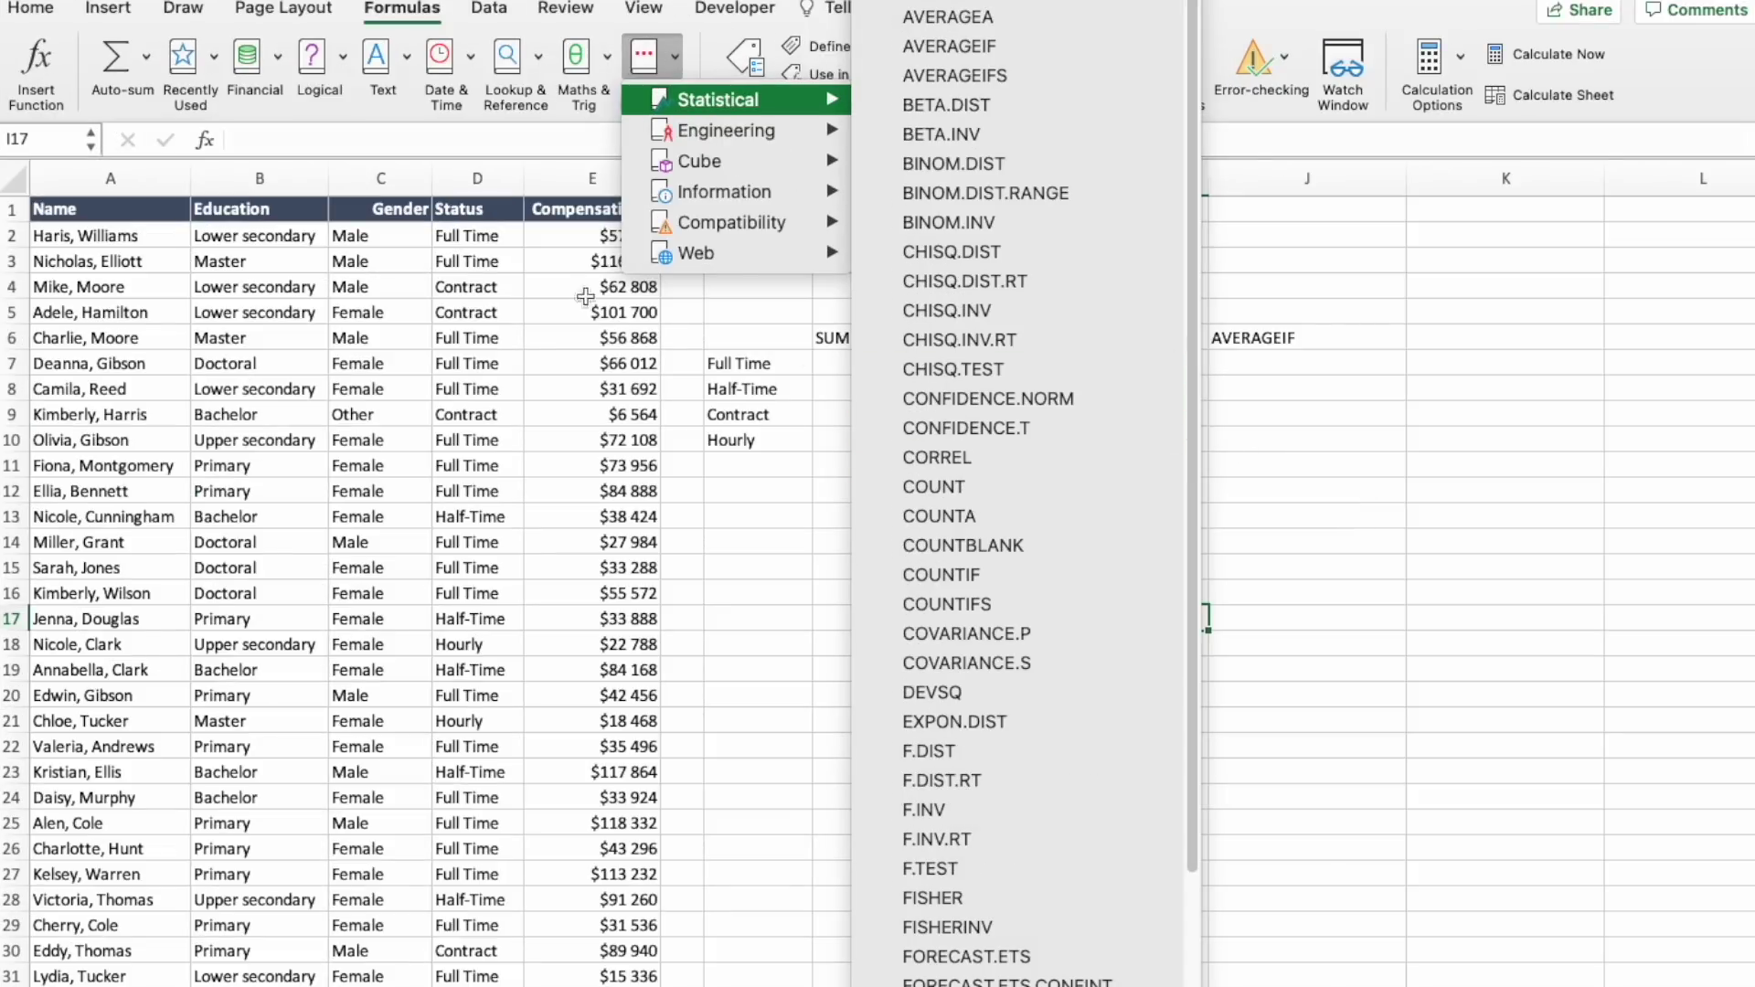
left_click(607, 58)
left_click(607, 59)
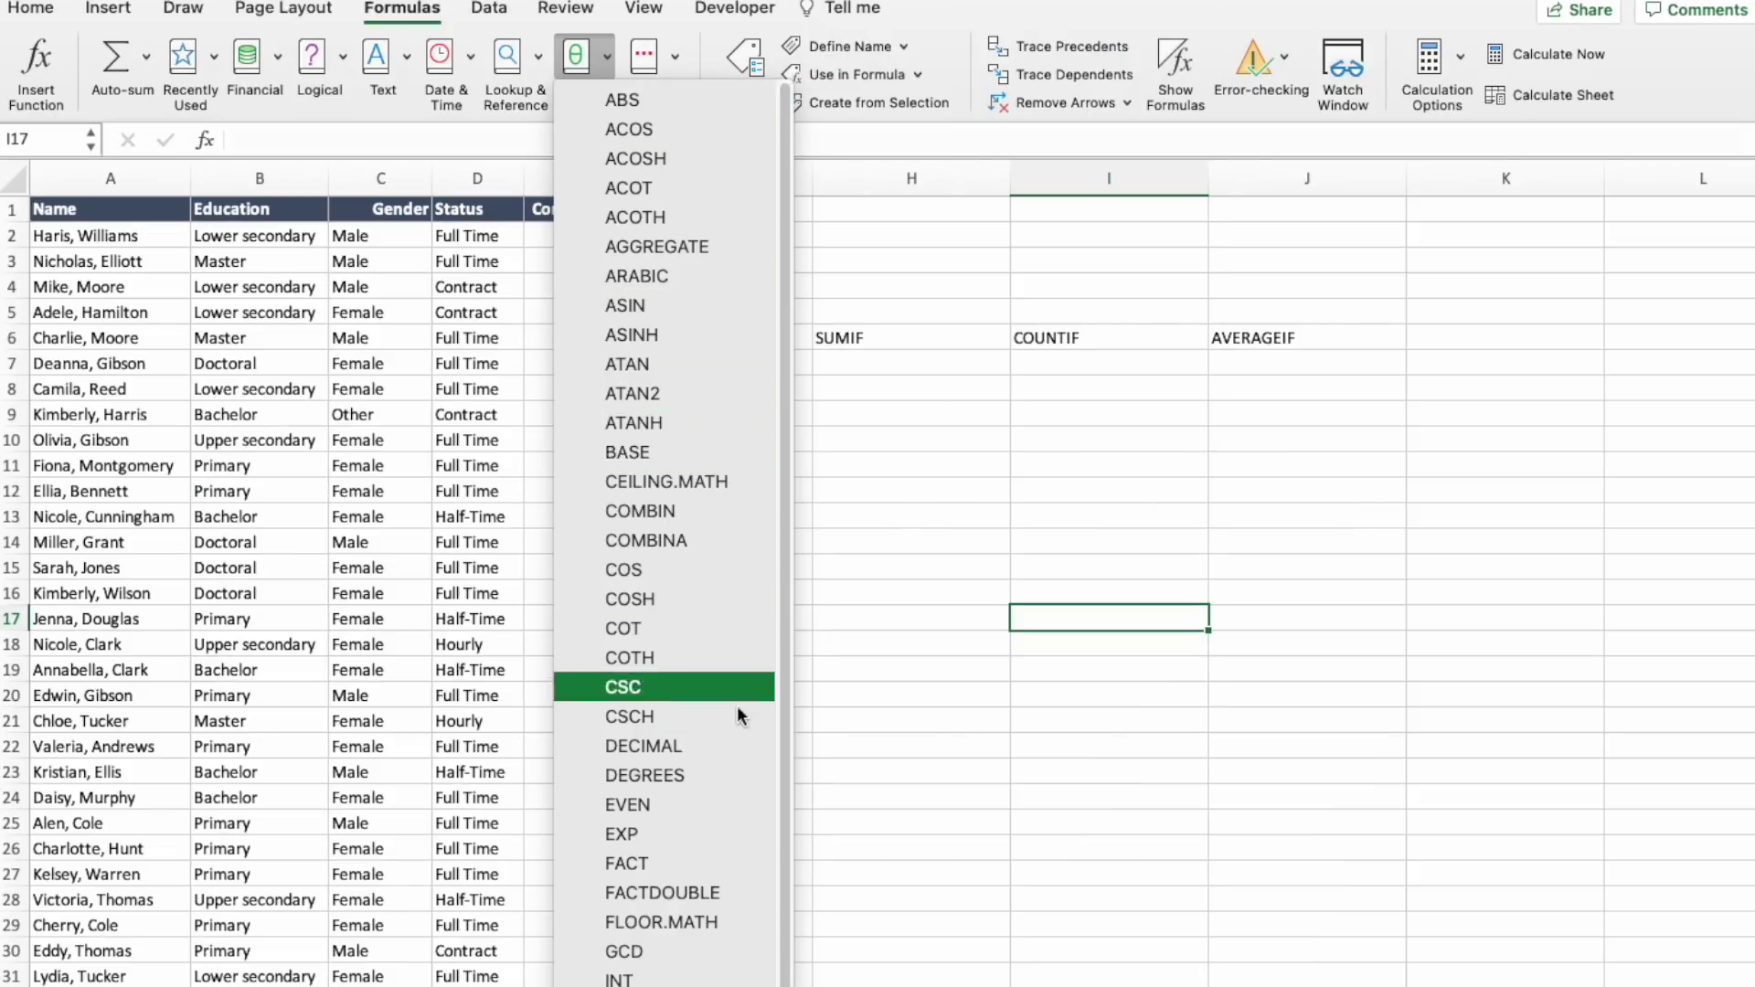
scroll(738, 709, "down", 10)
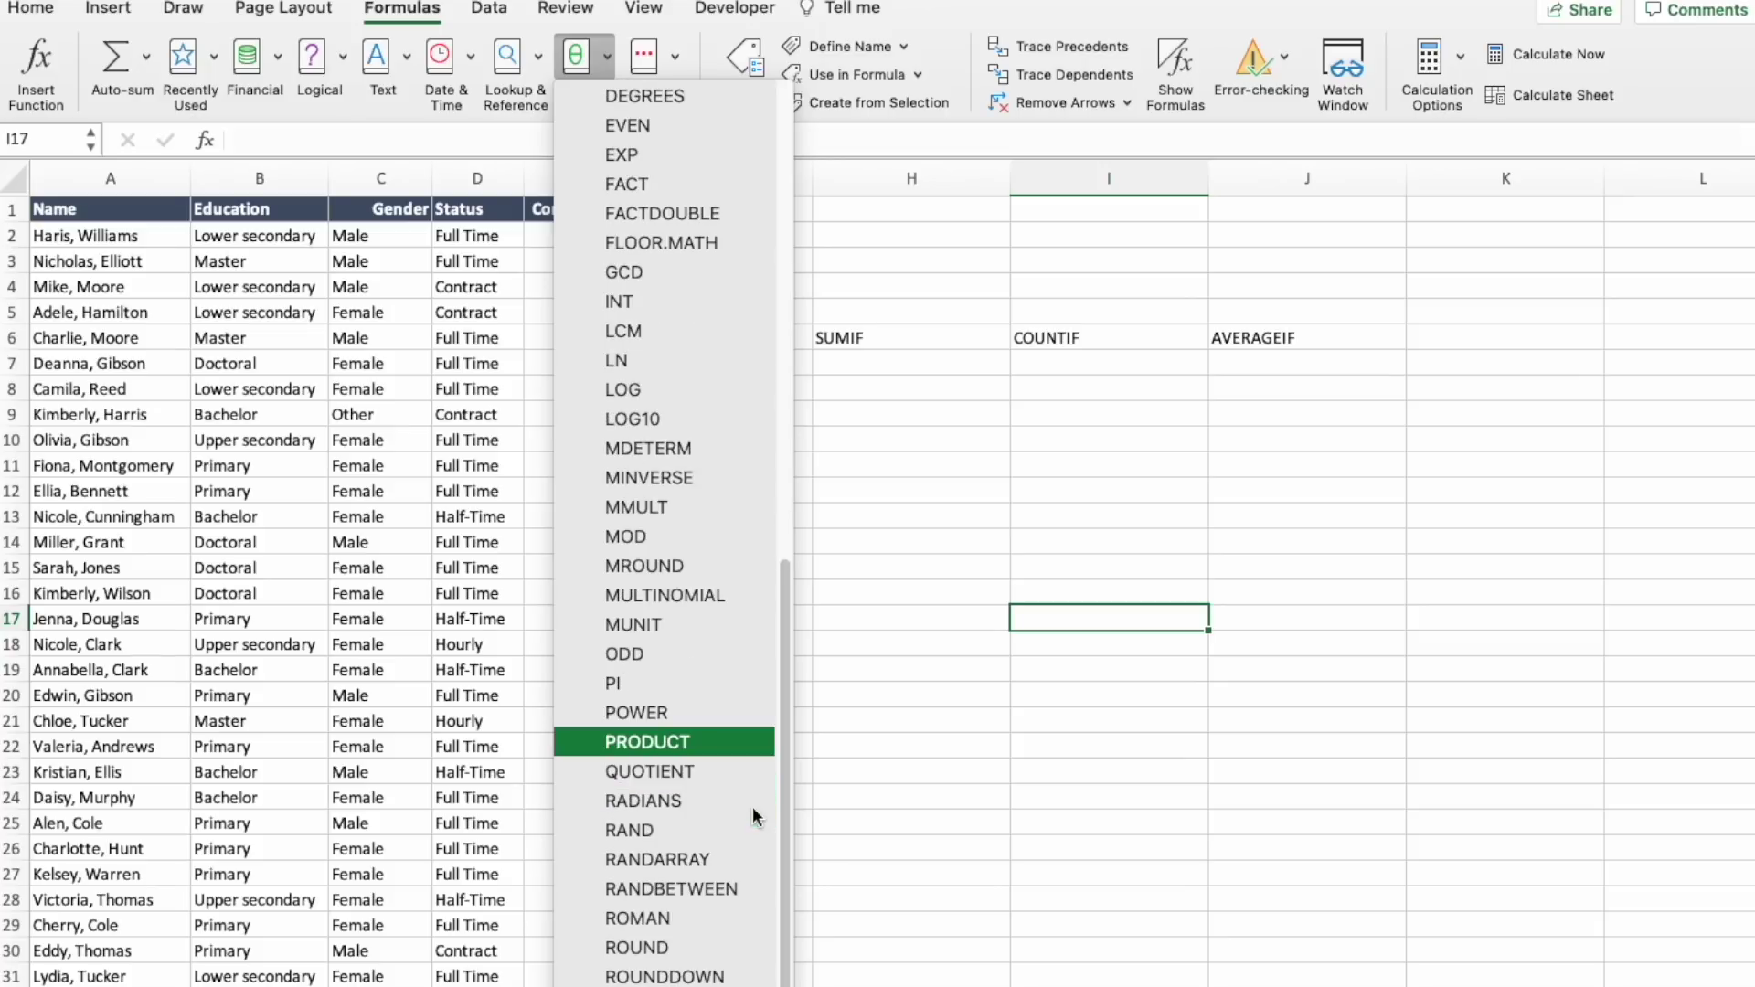
left_click(980, 759)
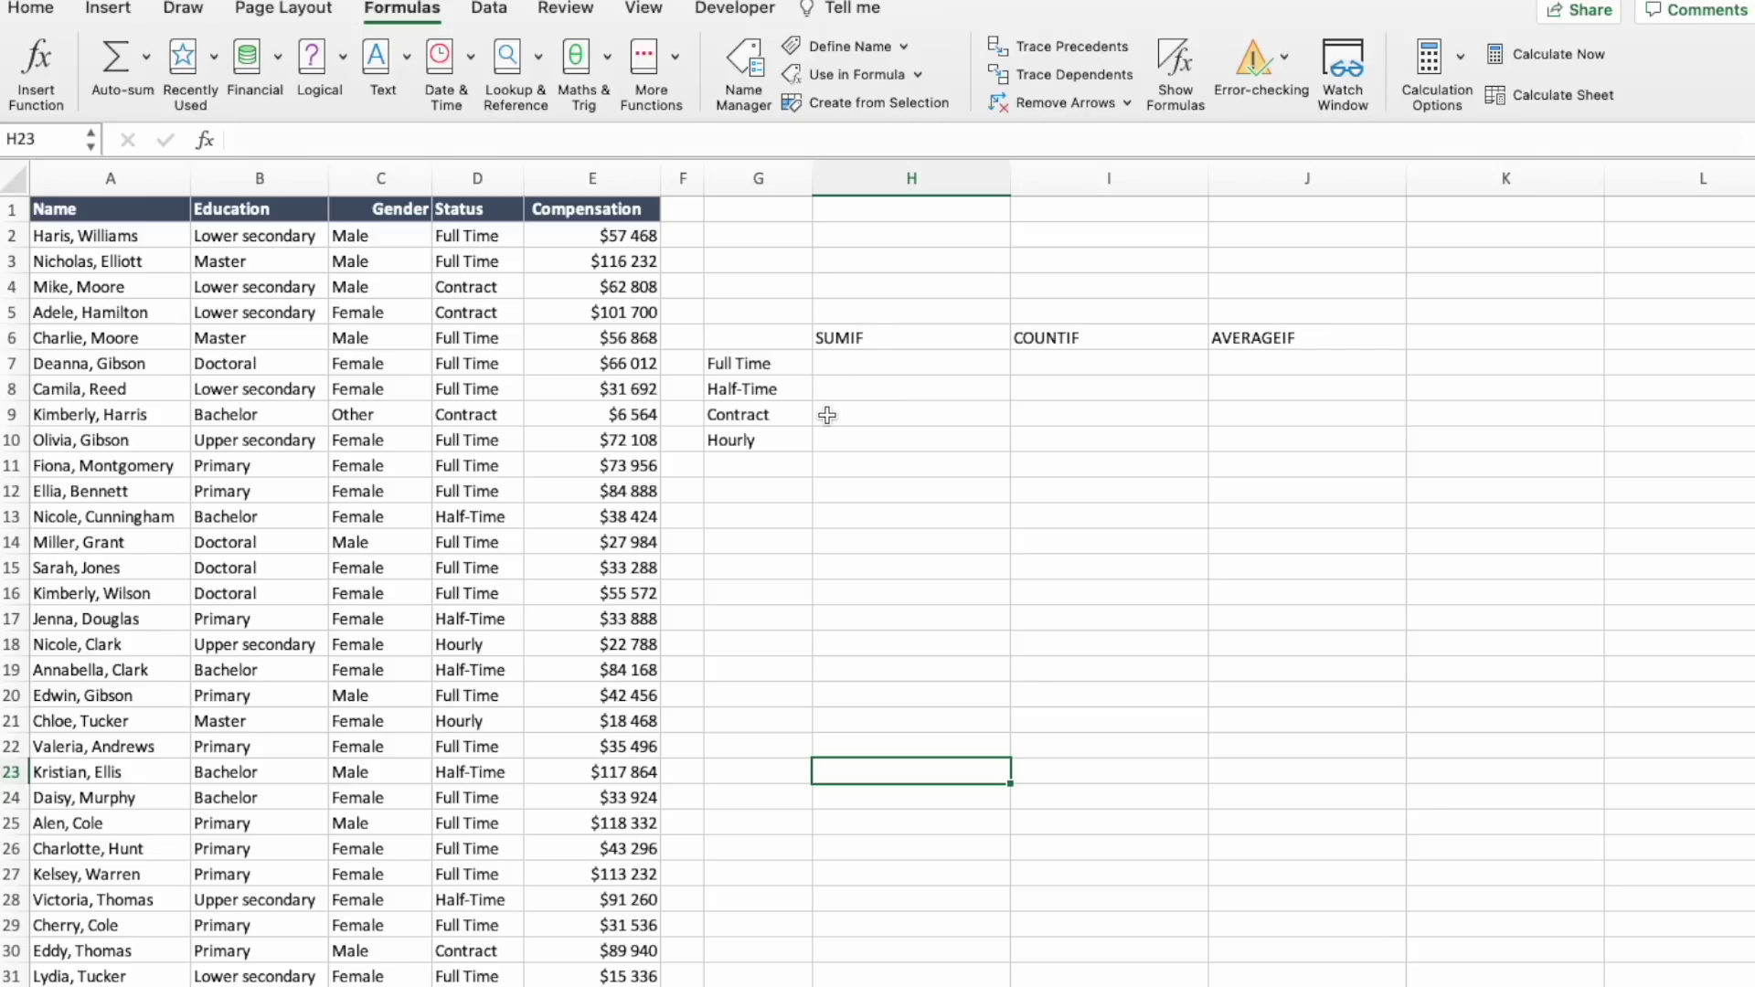
left_click(477, 211)
key("ctrl+shift+Down")
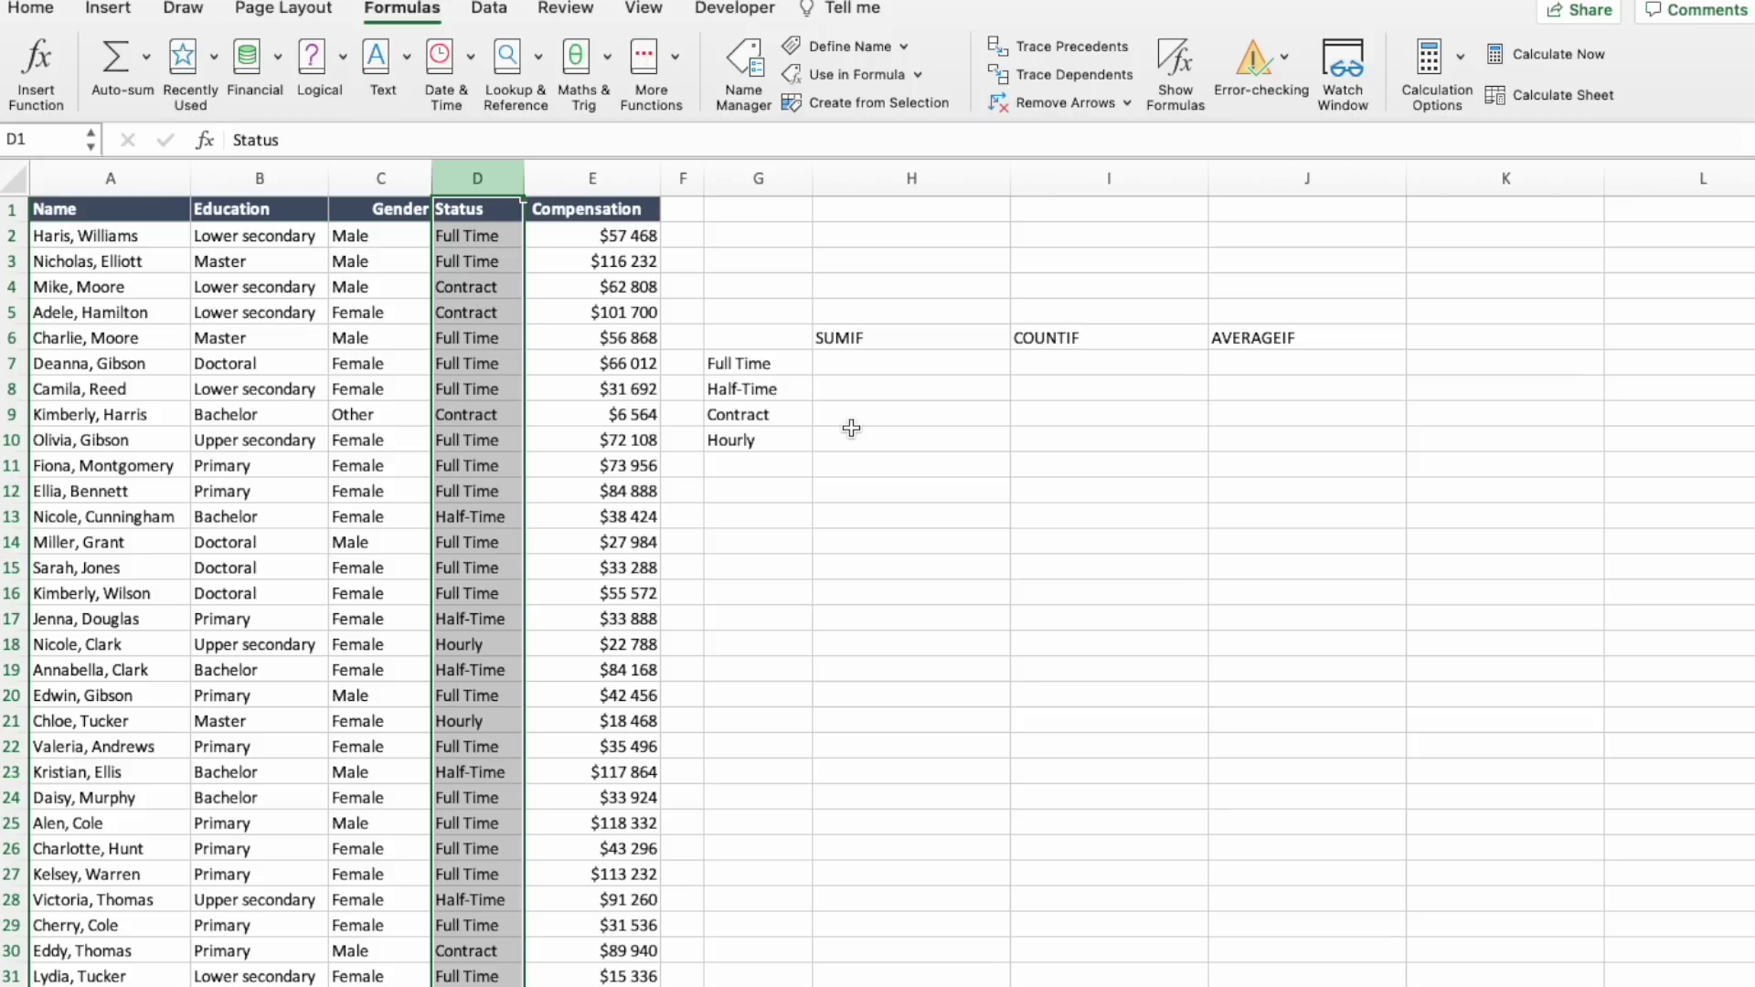
left_click(881, 369)
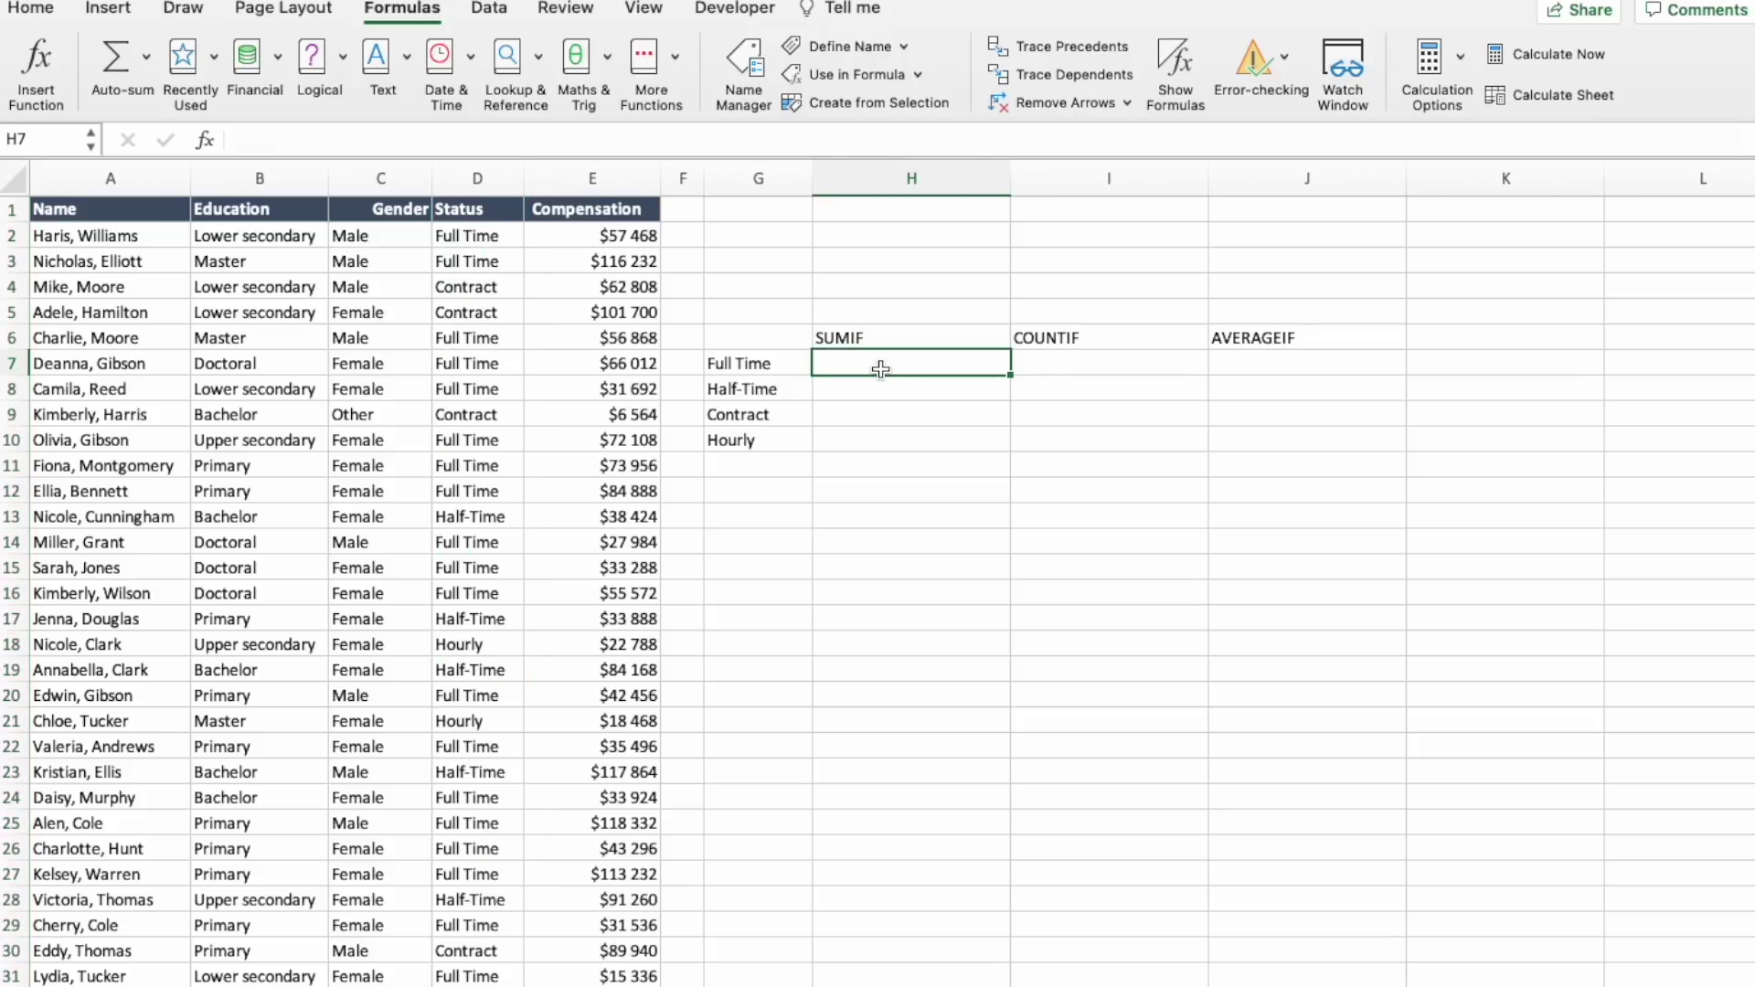
Enter =SUMIF(D:D,G7,E:E) in H7, totalling $1 830 588.00 for Full Time
type("=")
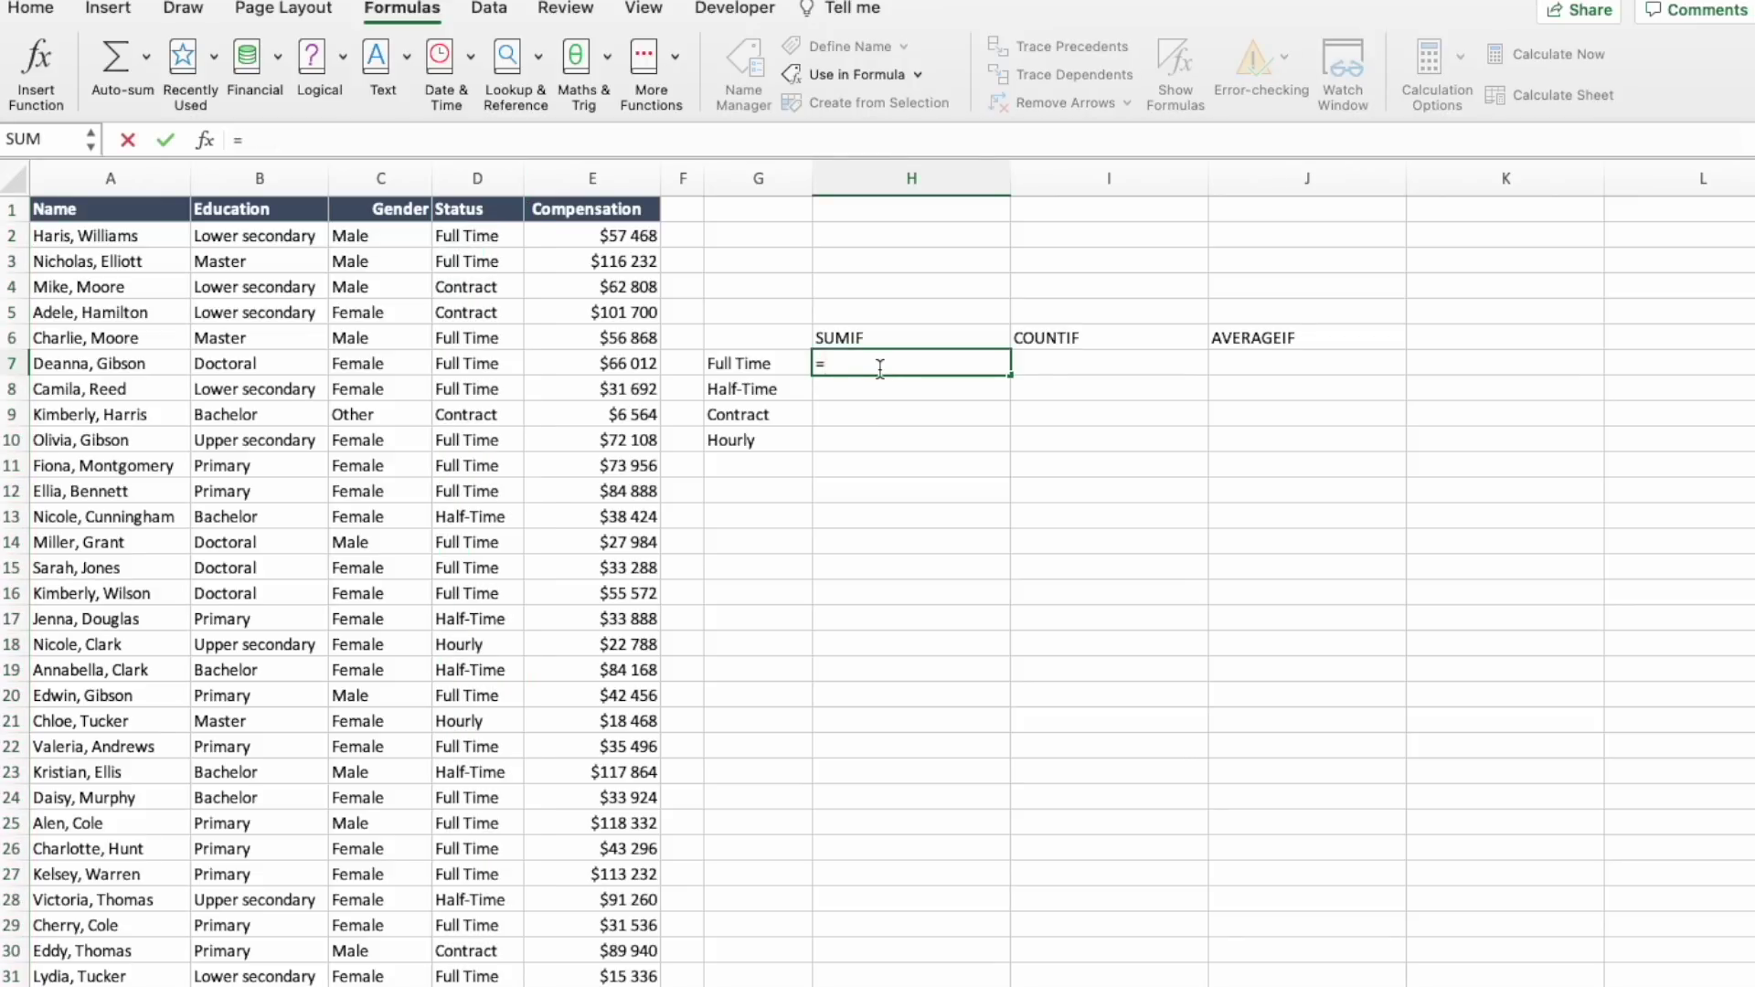
type("sum")
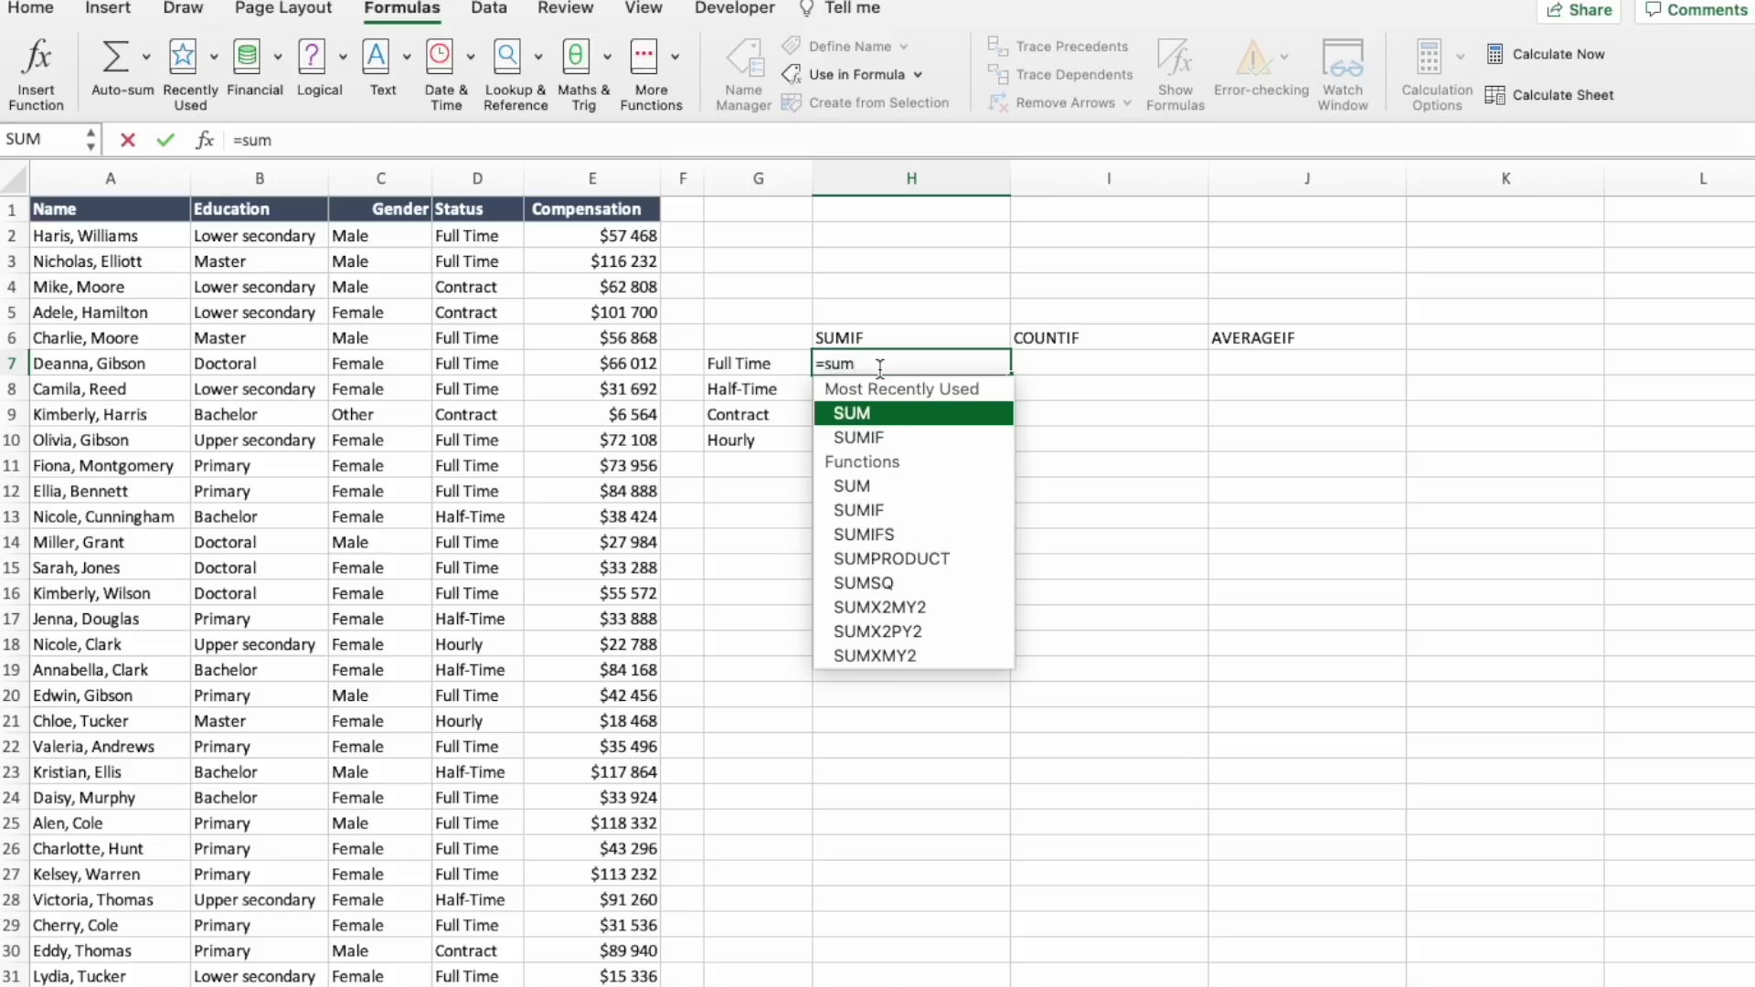
key("Down")
key("Tab")
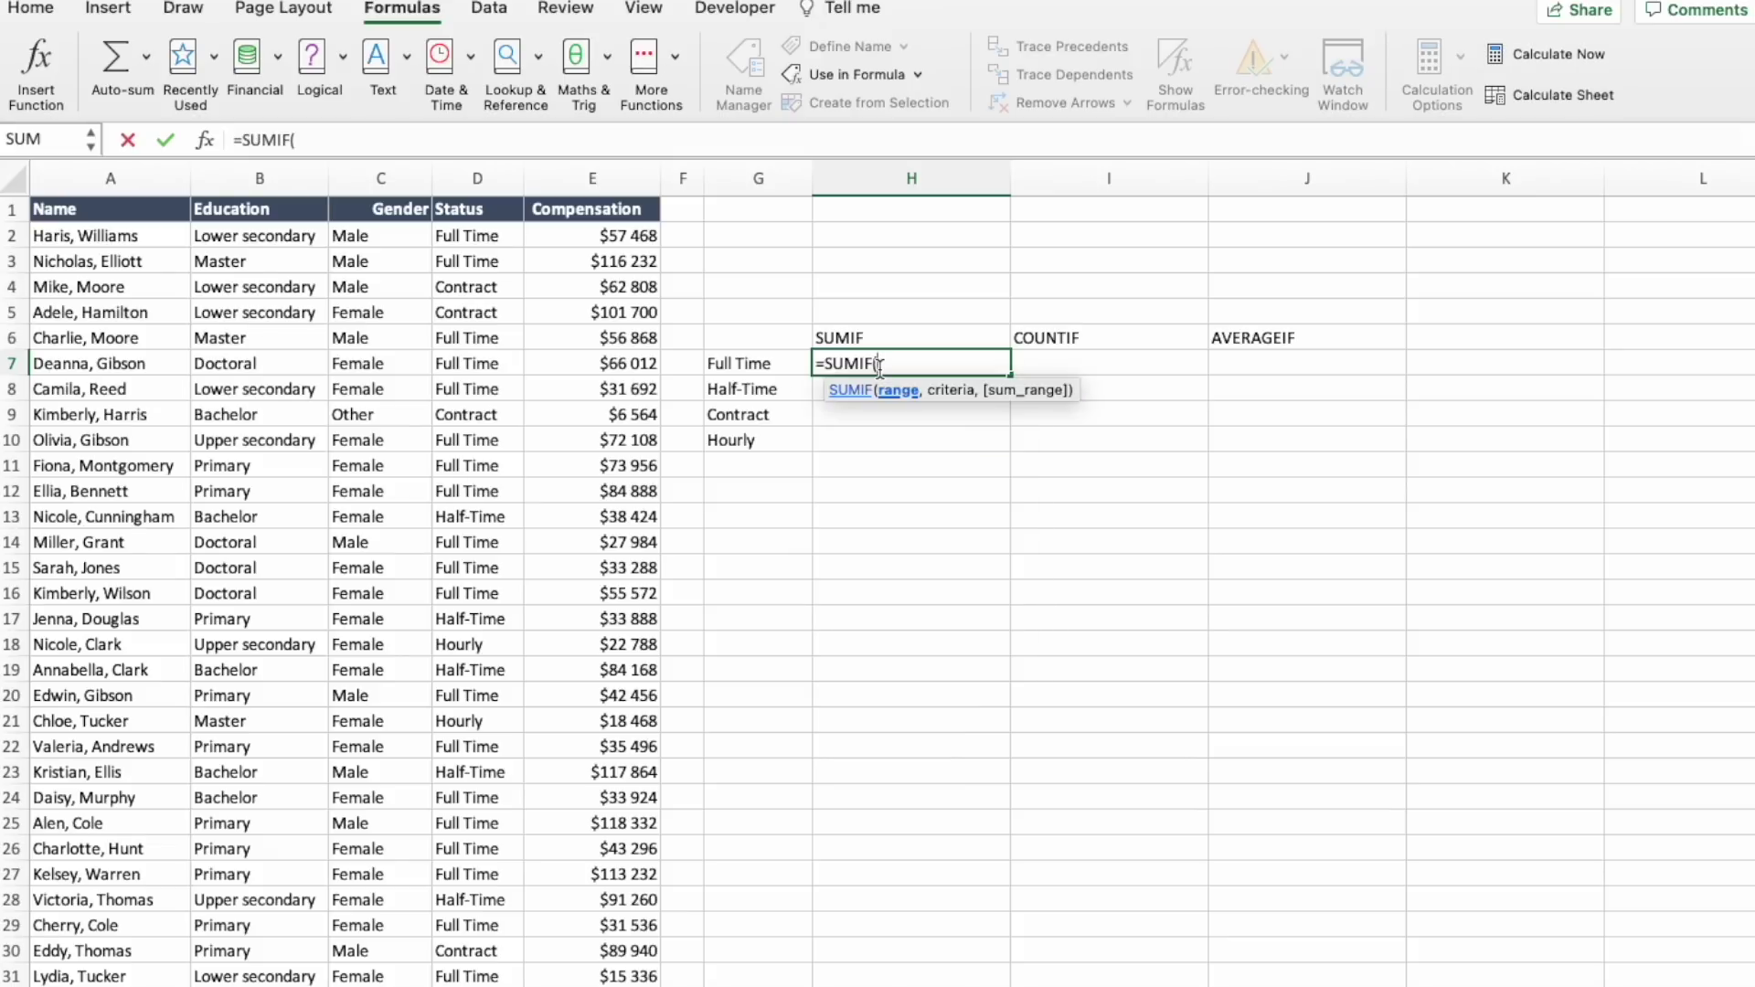
left_click(478, 180)
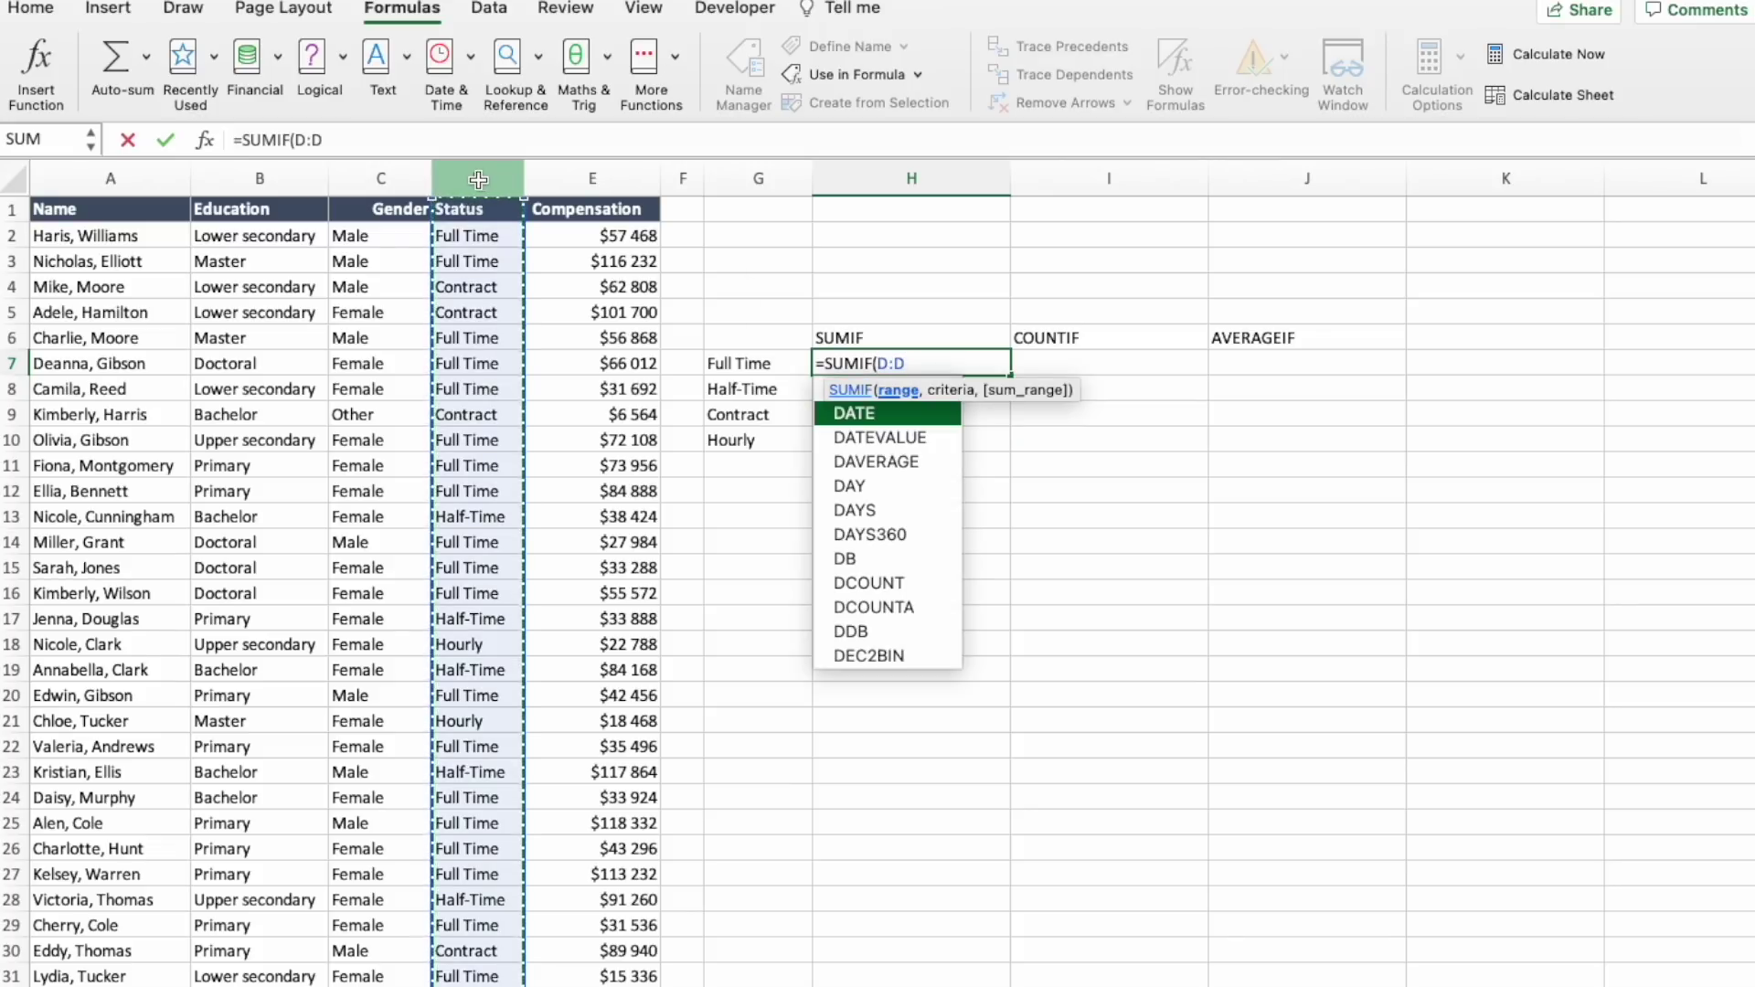
type(",")
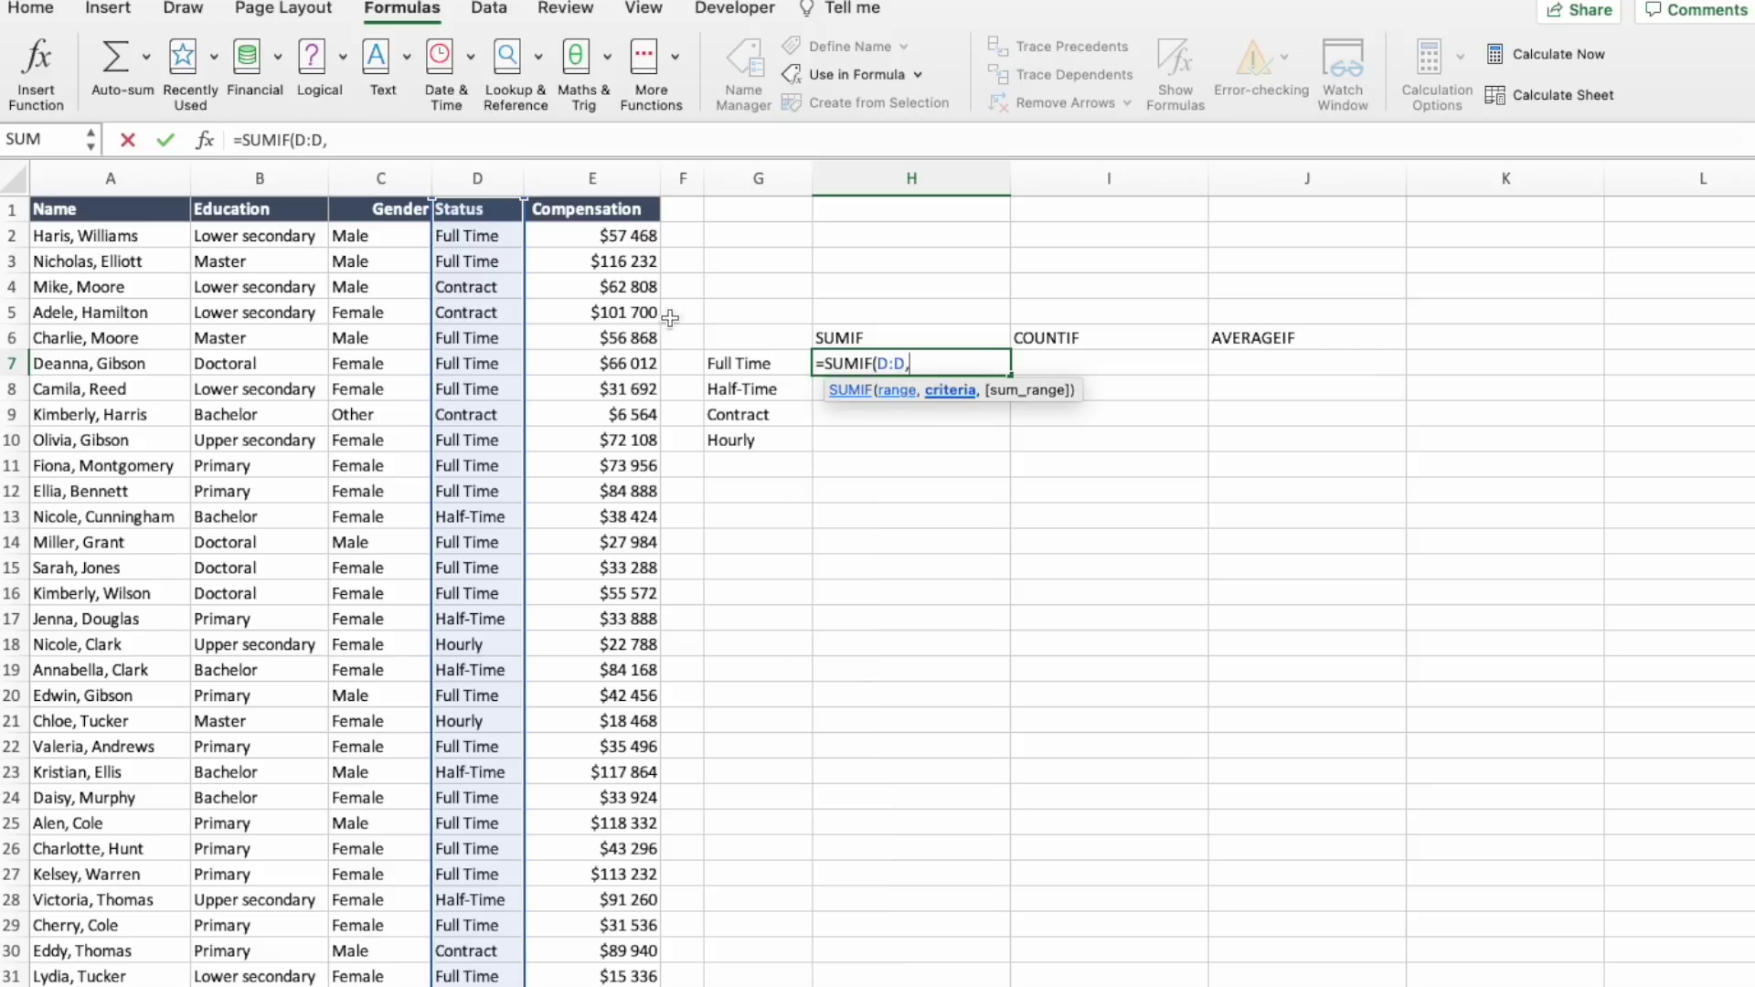
left_click(732, 366)
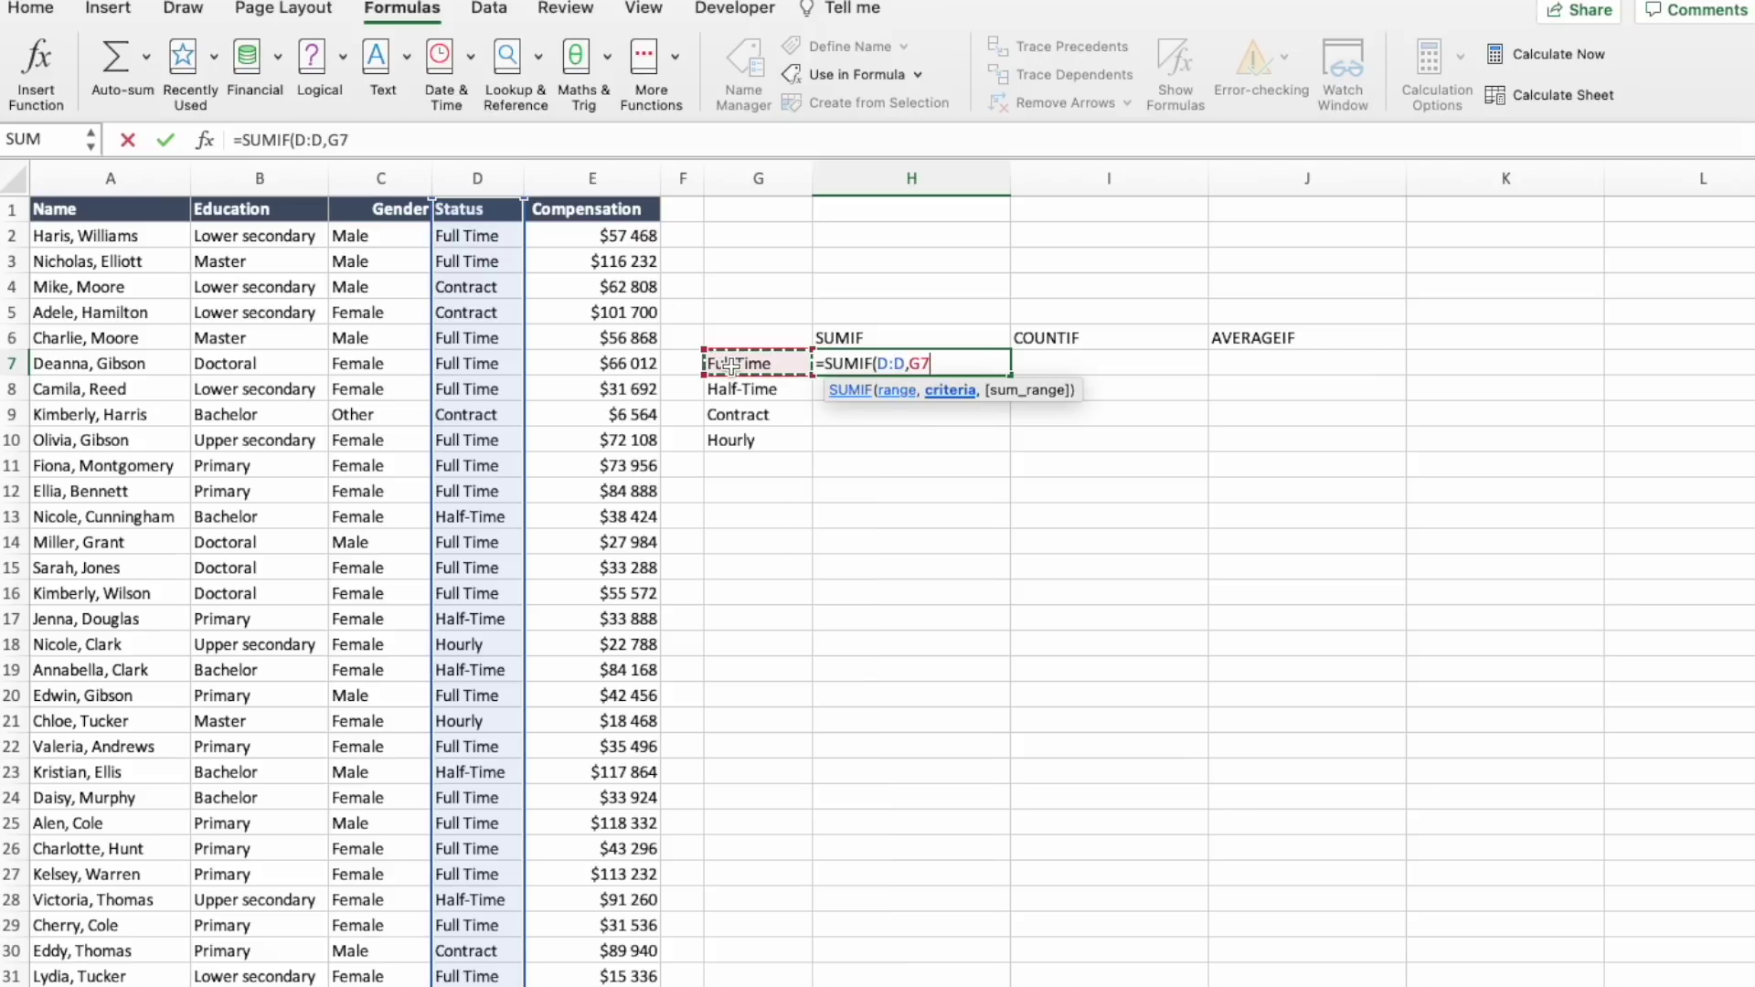
type(",")
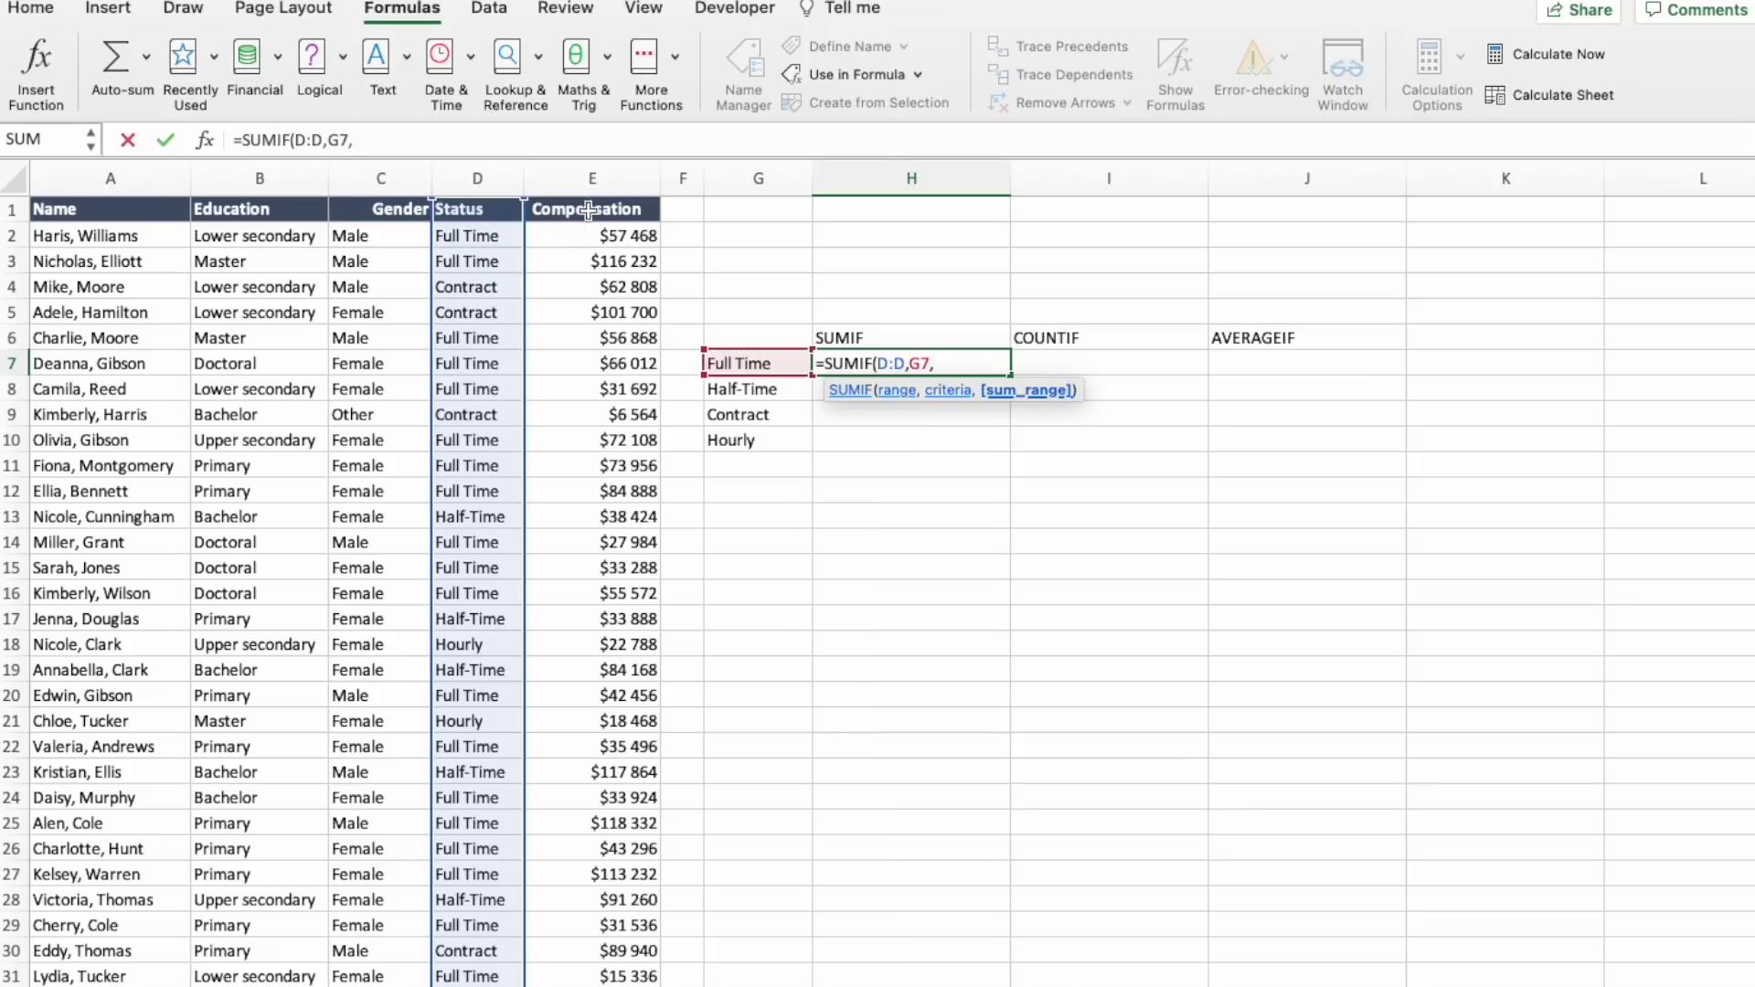
left_click(594, 180)
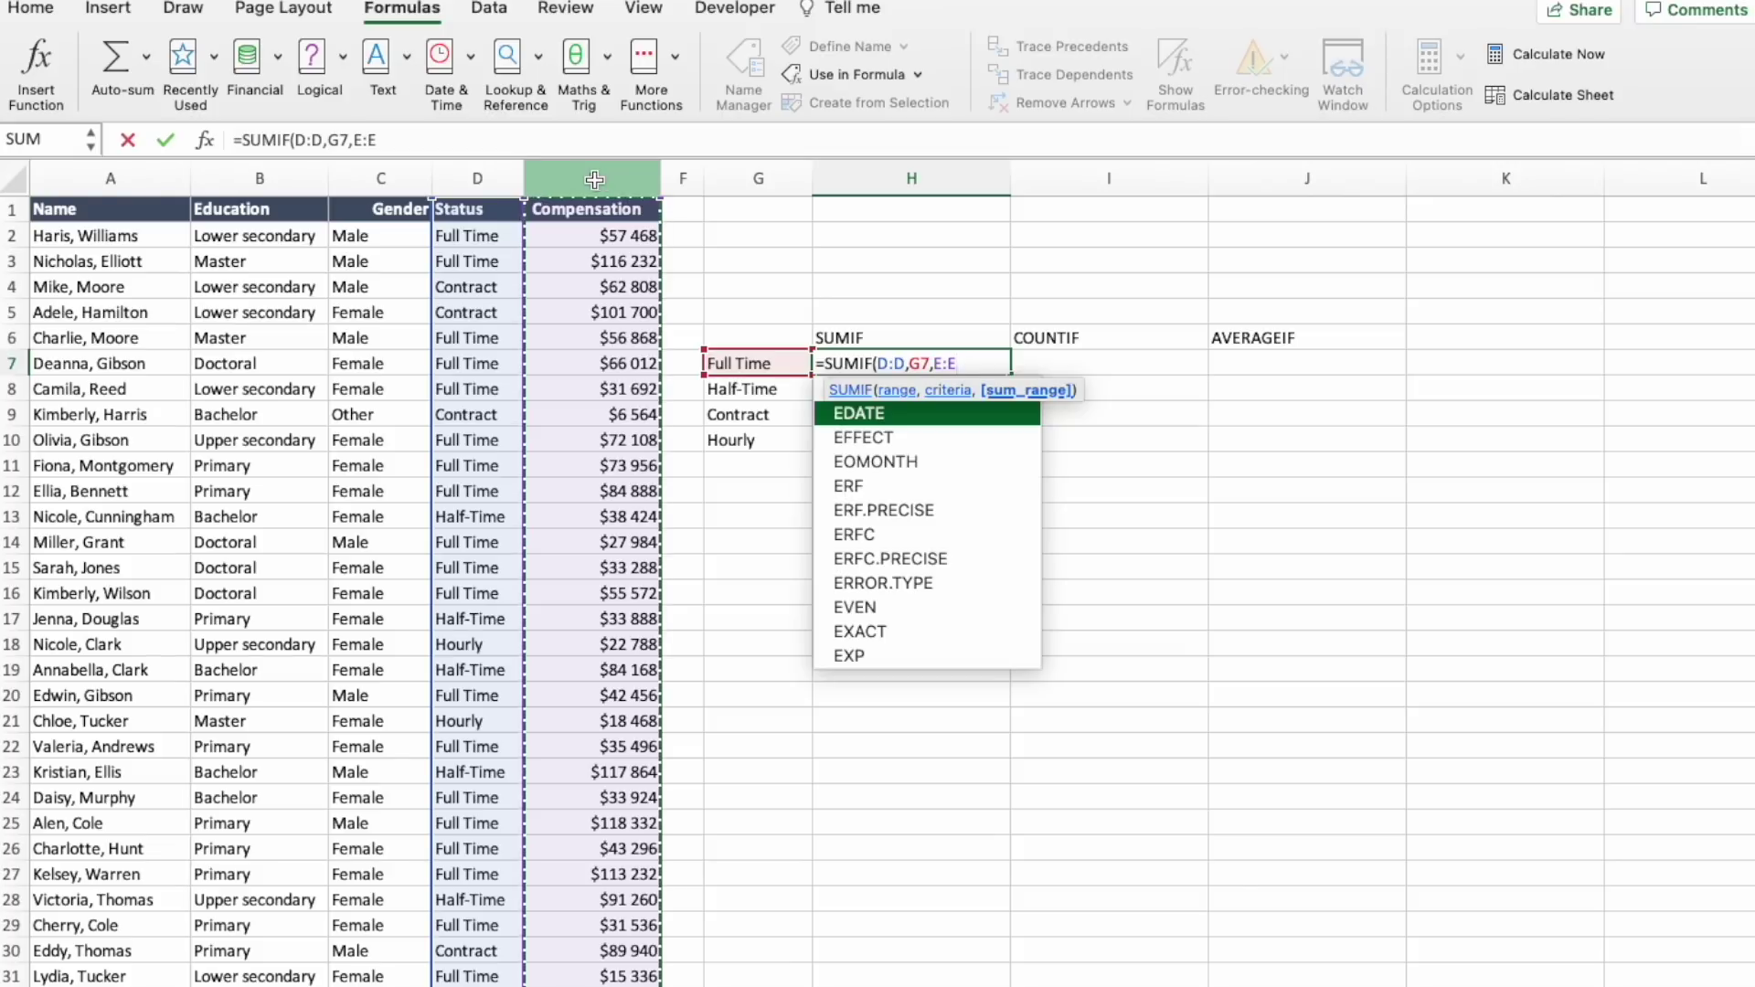
key("Return")
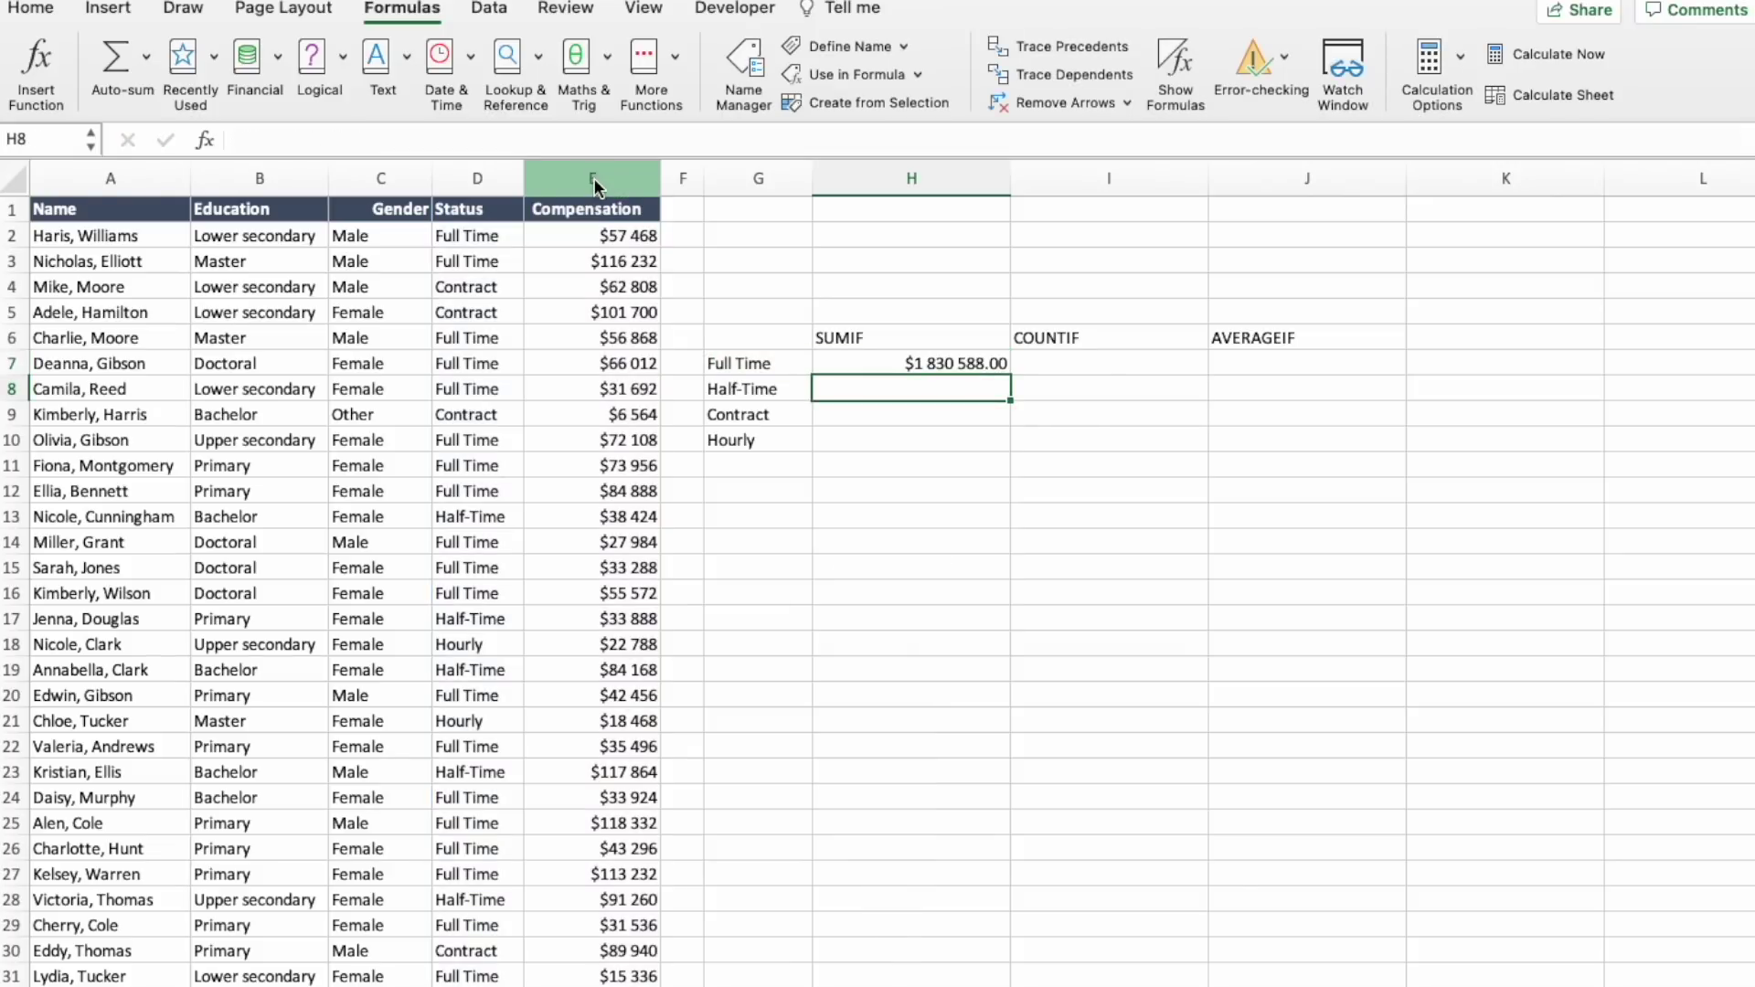
left_click(982, 368)
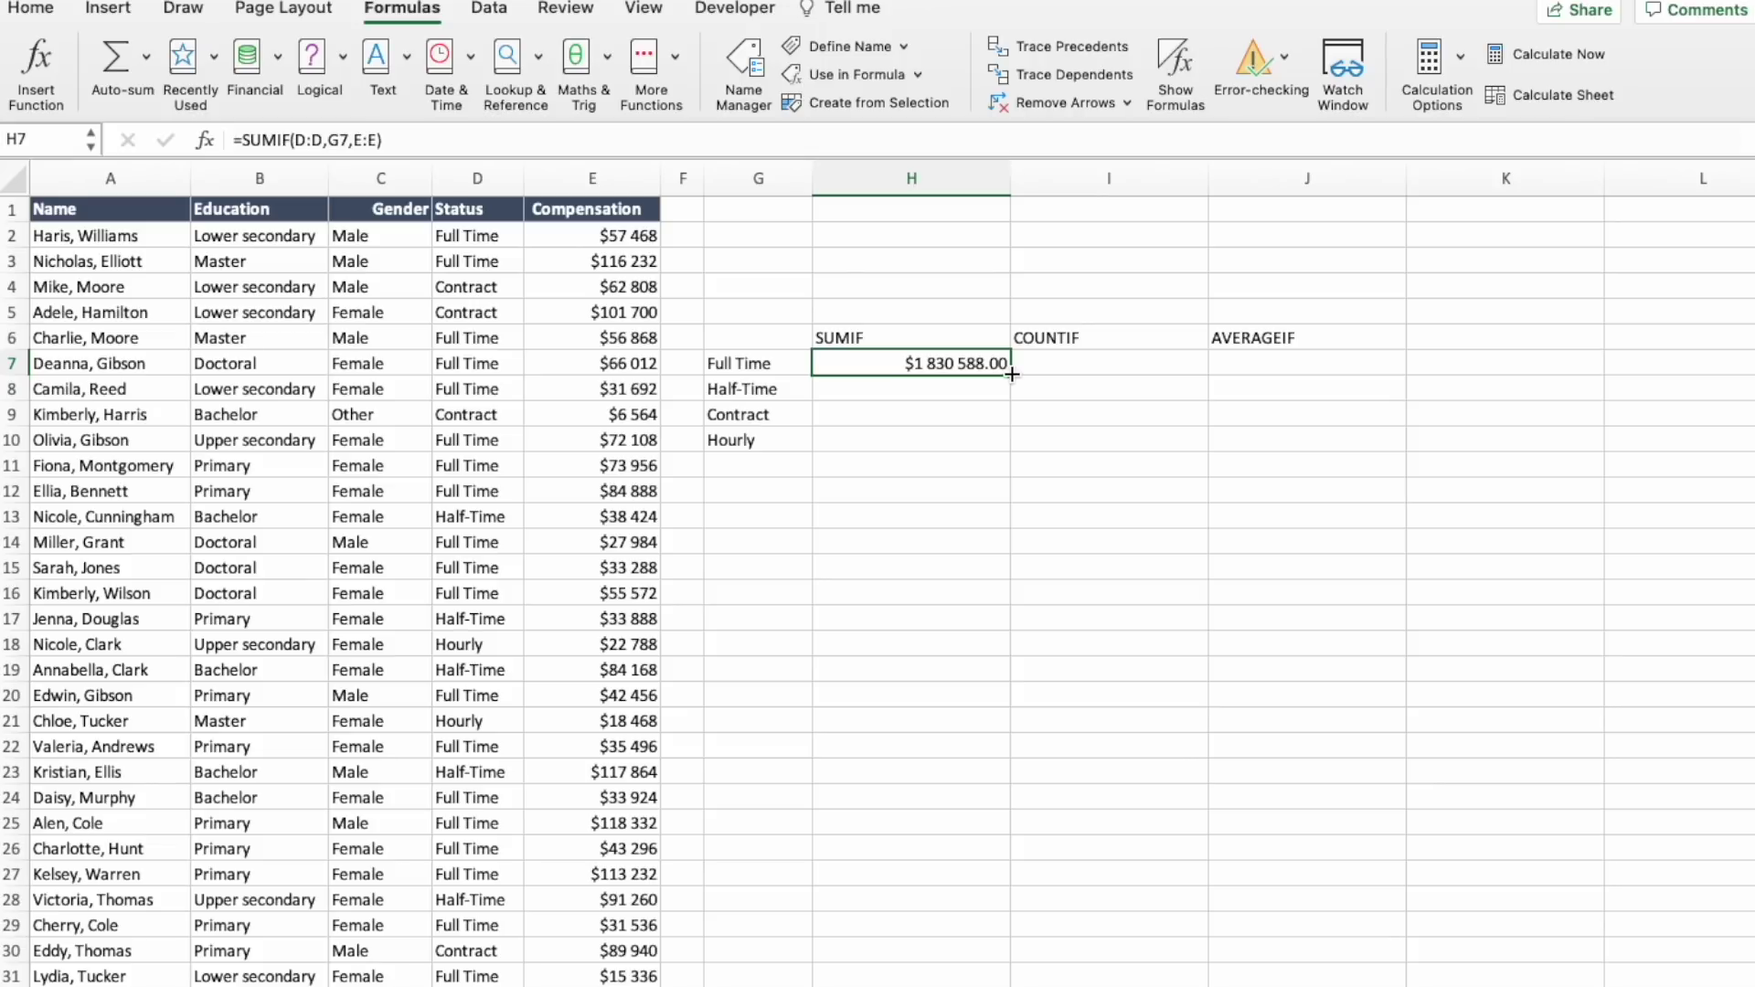
Copy the SUMIF formula down to H10 for Half-Time, Contract and Hourly
left_click_drag(1012, 375, 1002, 450)
key("Right")
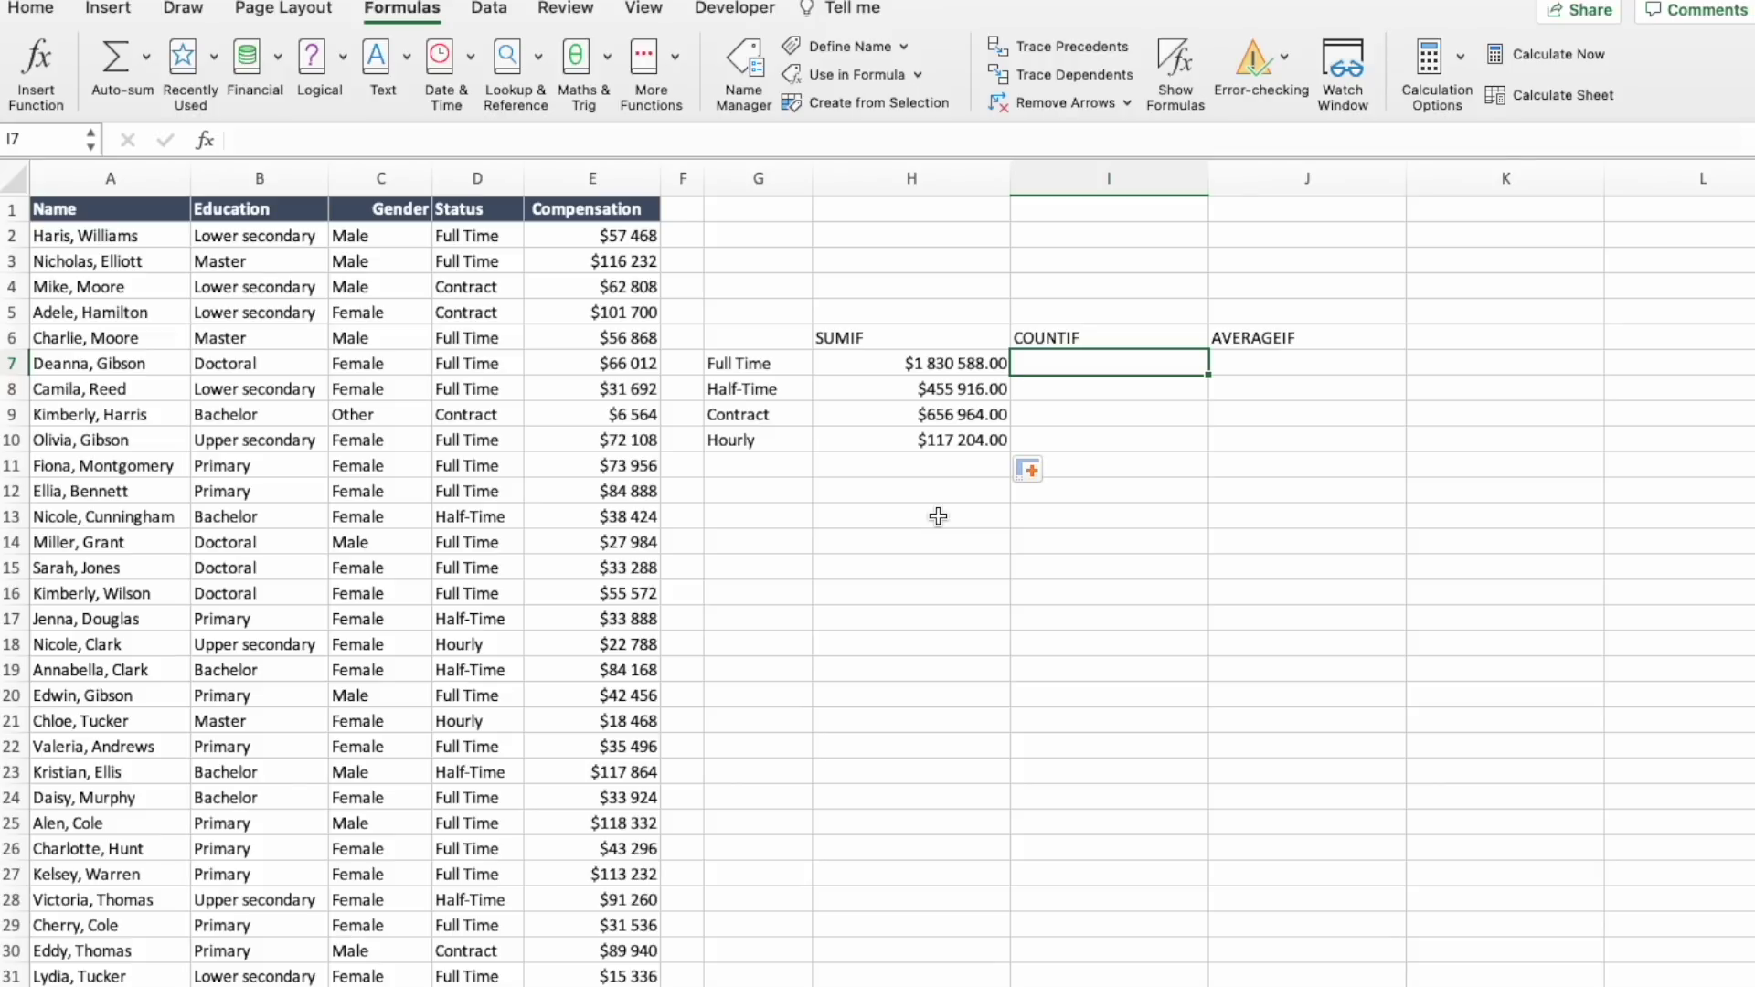
Enter =COUNTIF(D:D,G7) in I7 and fill it to I10, giving counts 30, 6, 10 and 3
type("=counti")
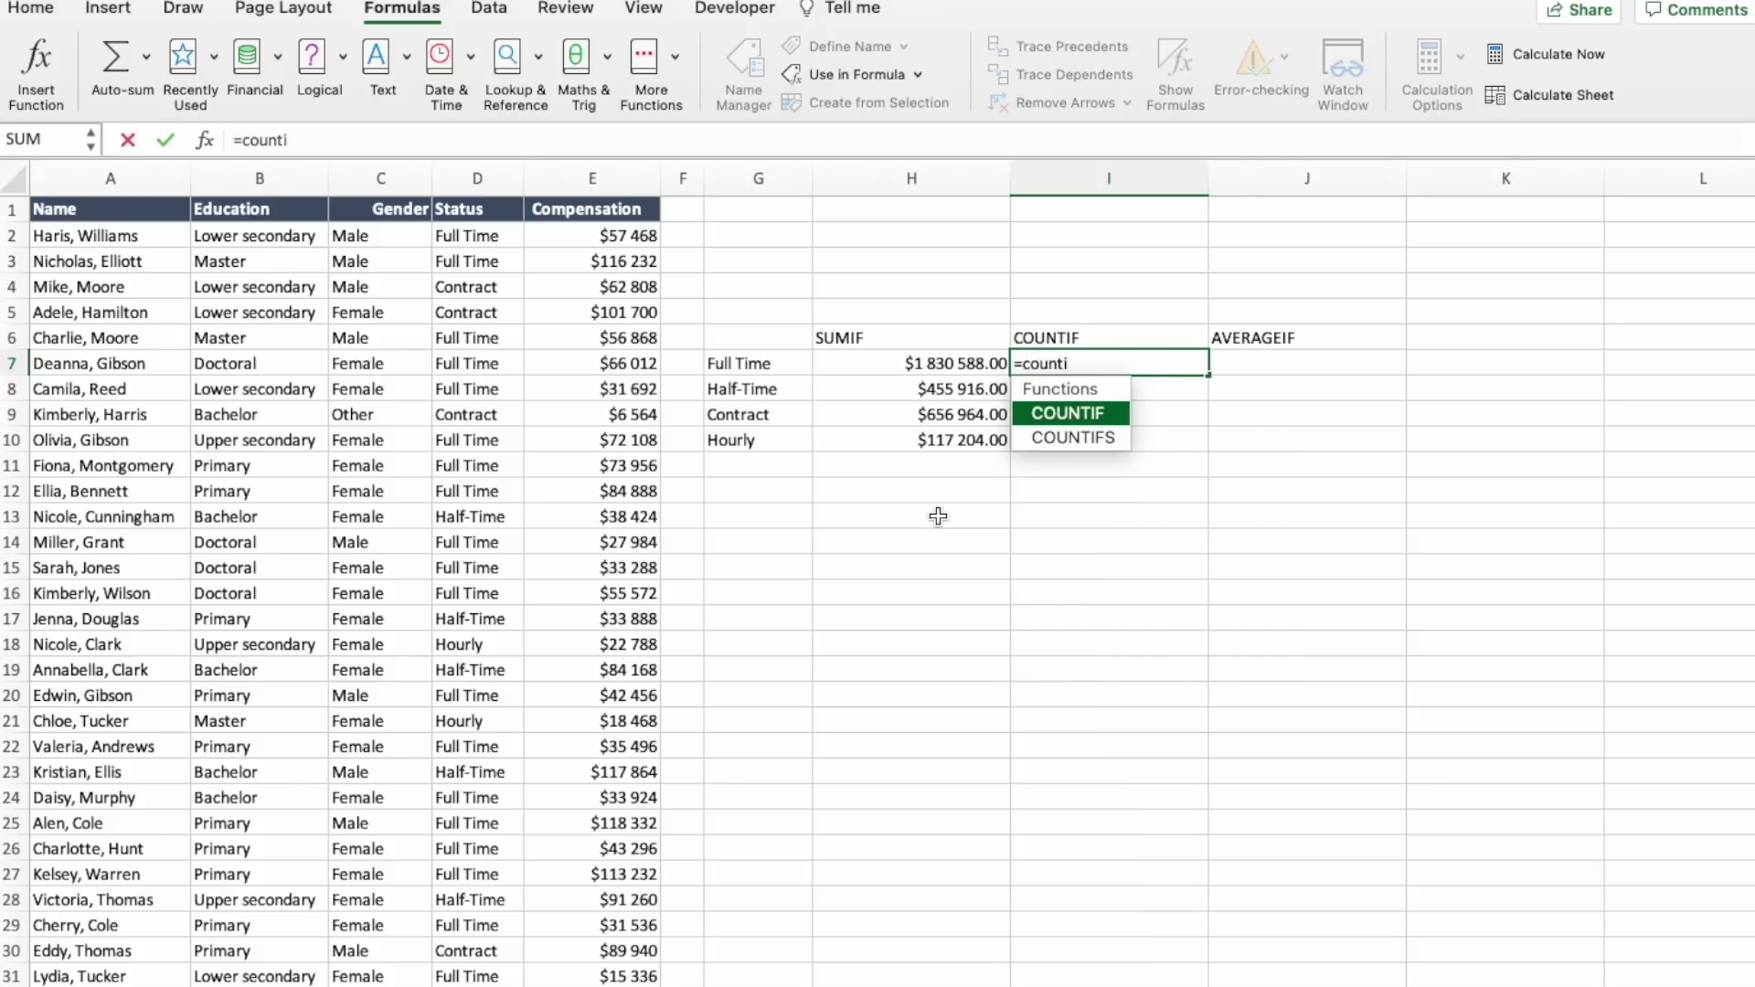
key("Tab")
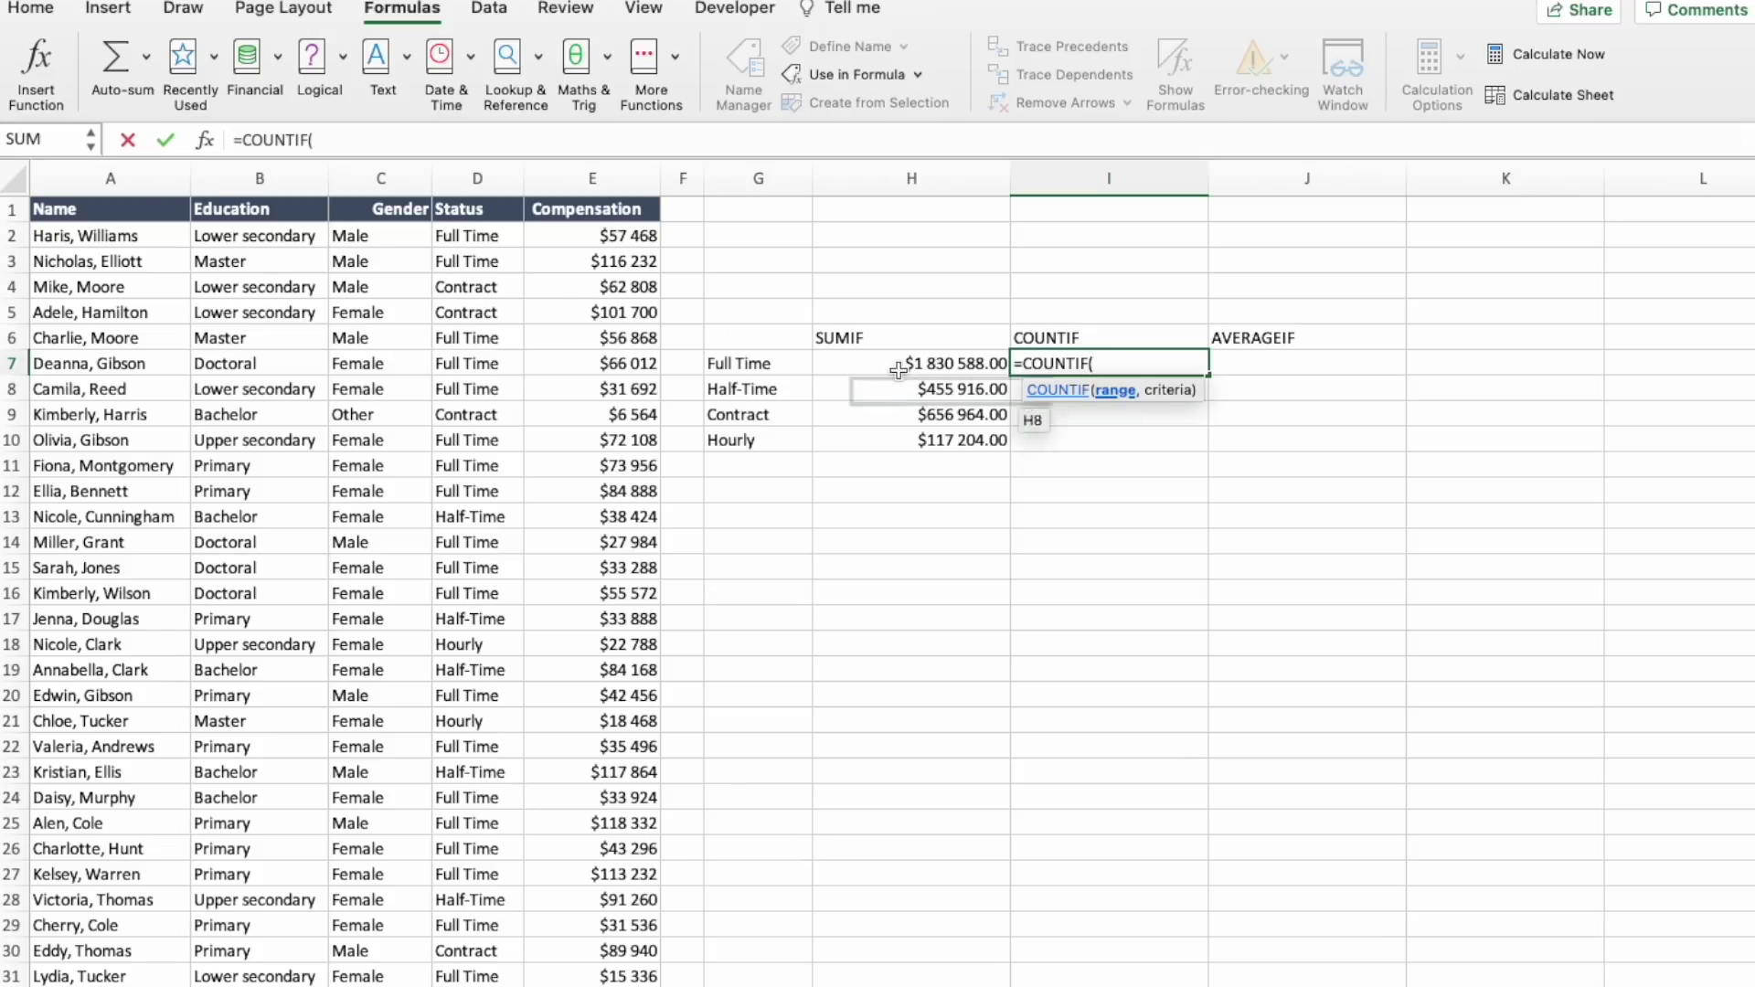
left_click(470, 184)
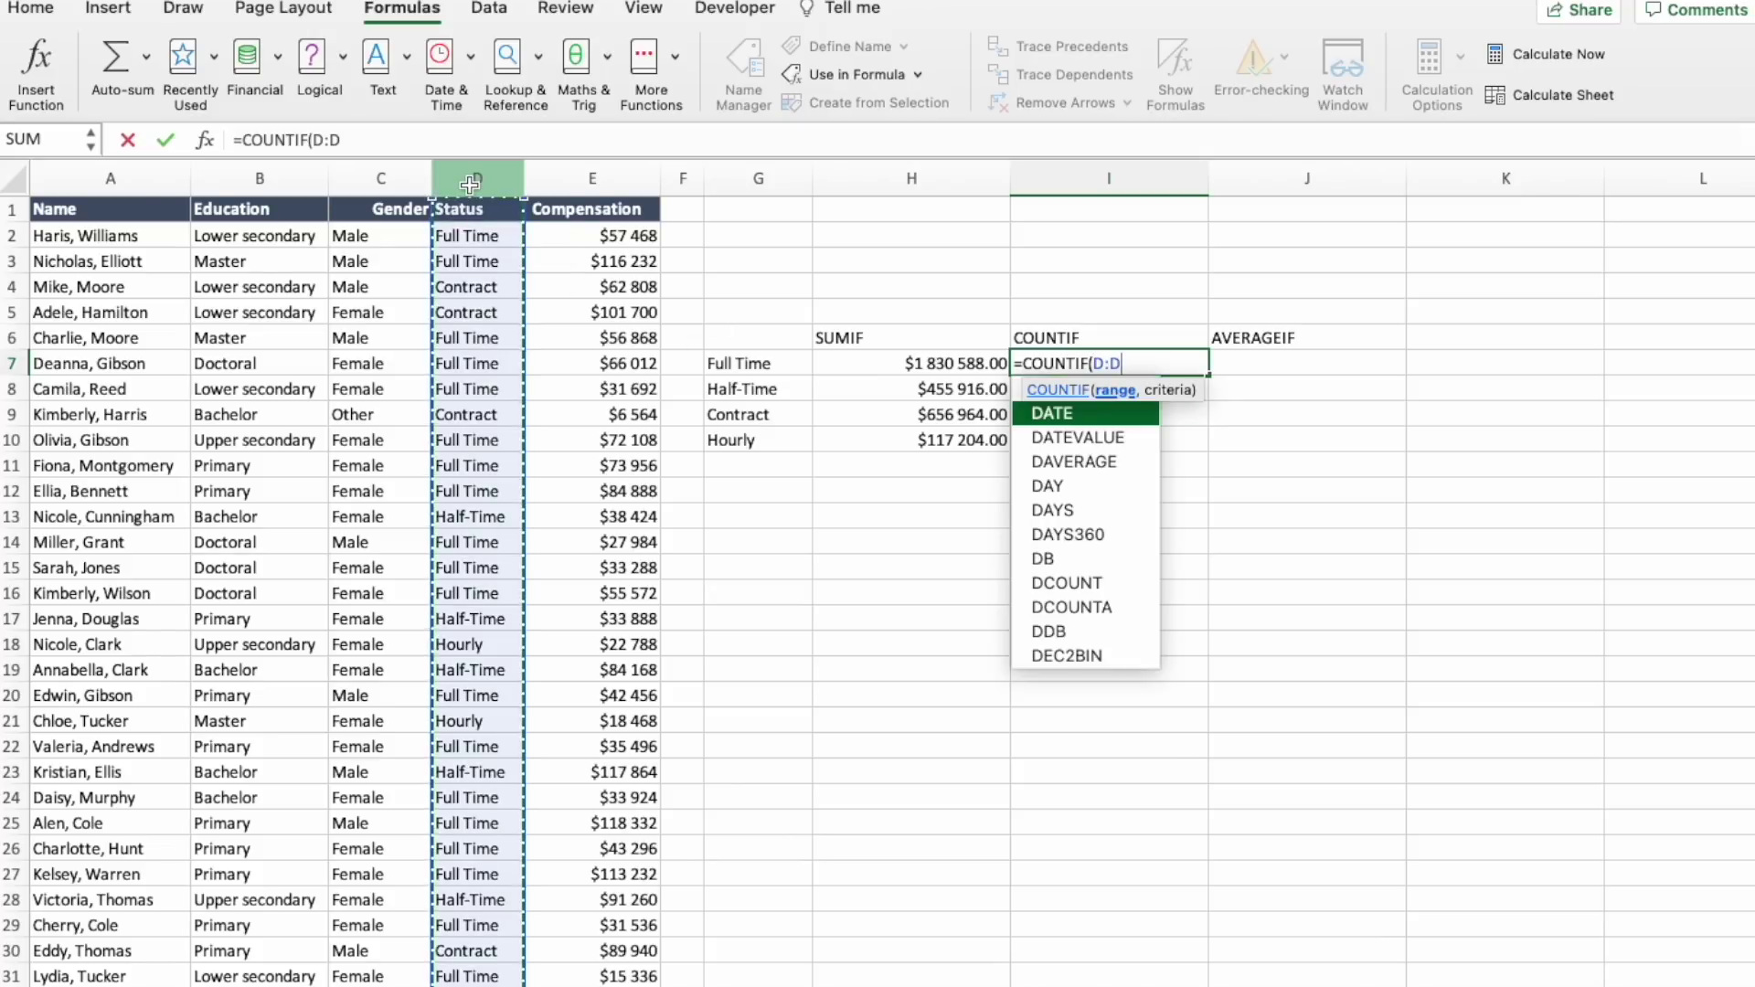
type(",")
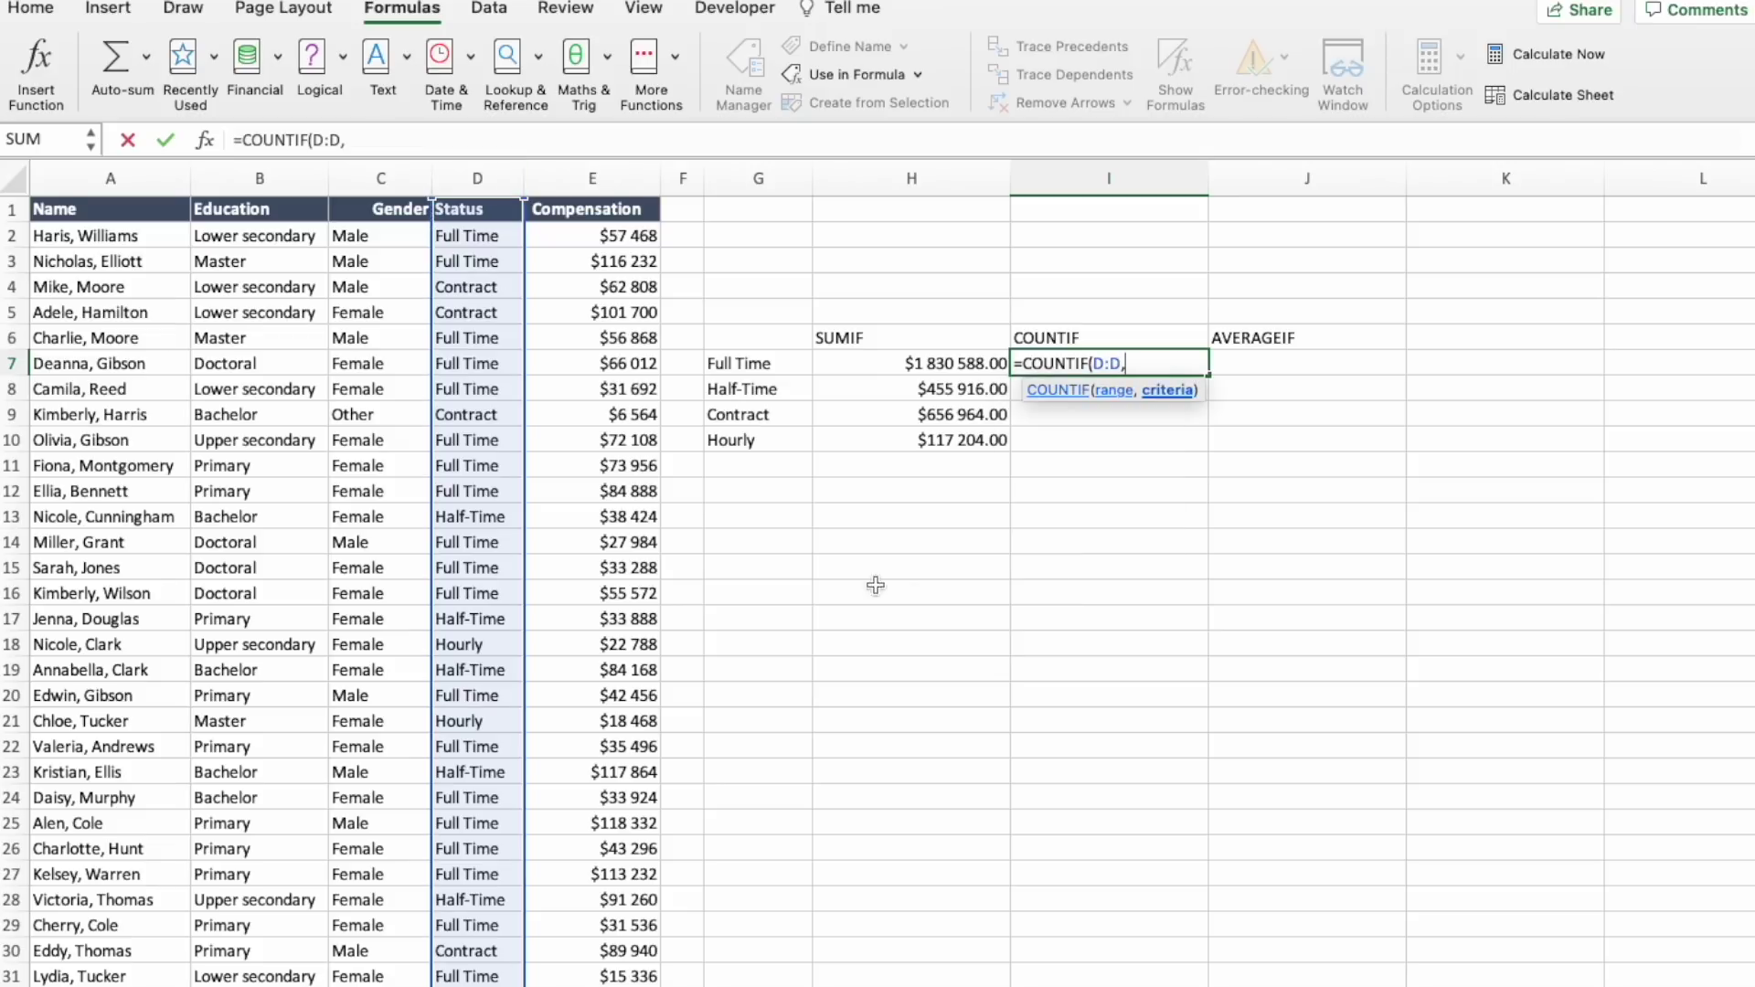
left_click(795, 369)
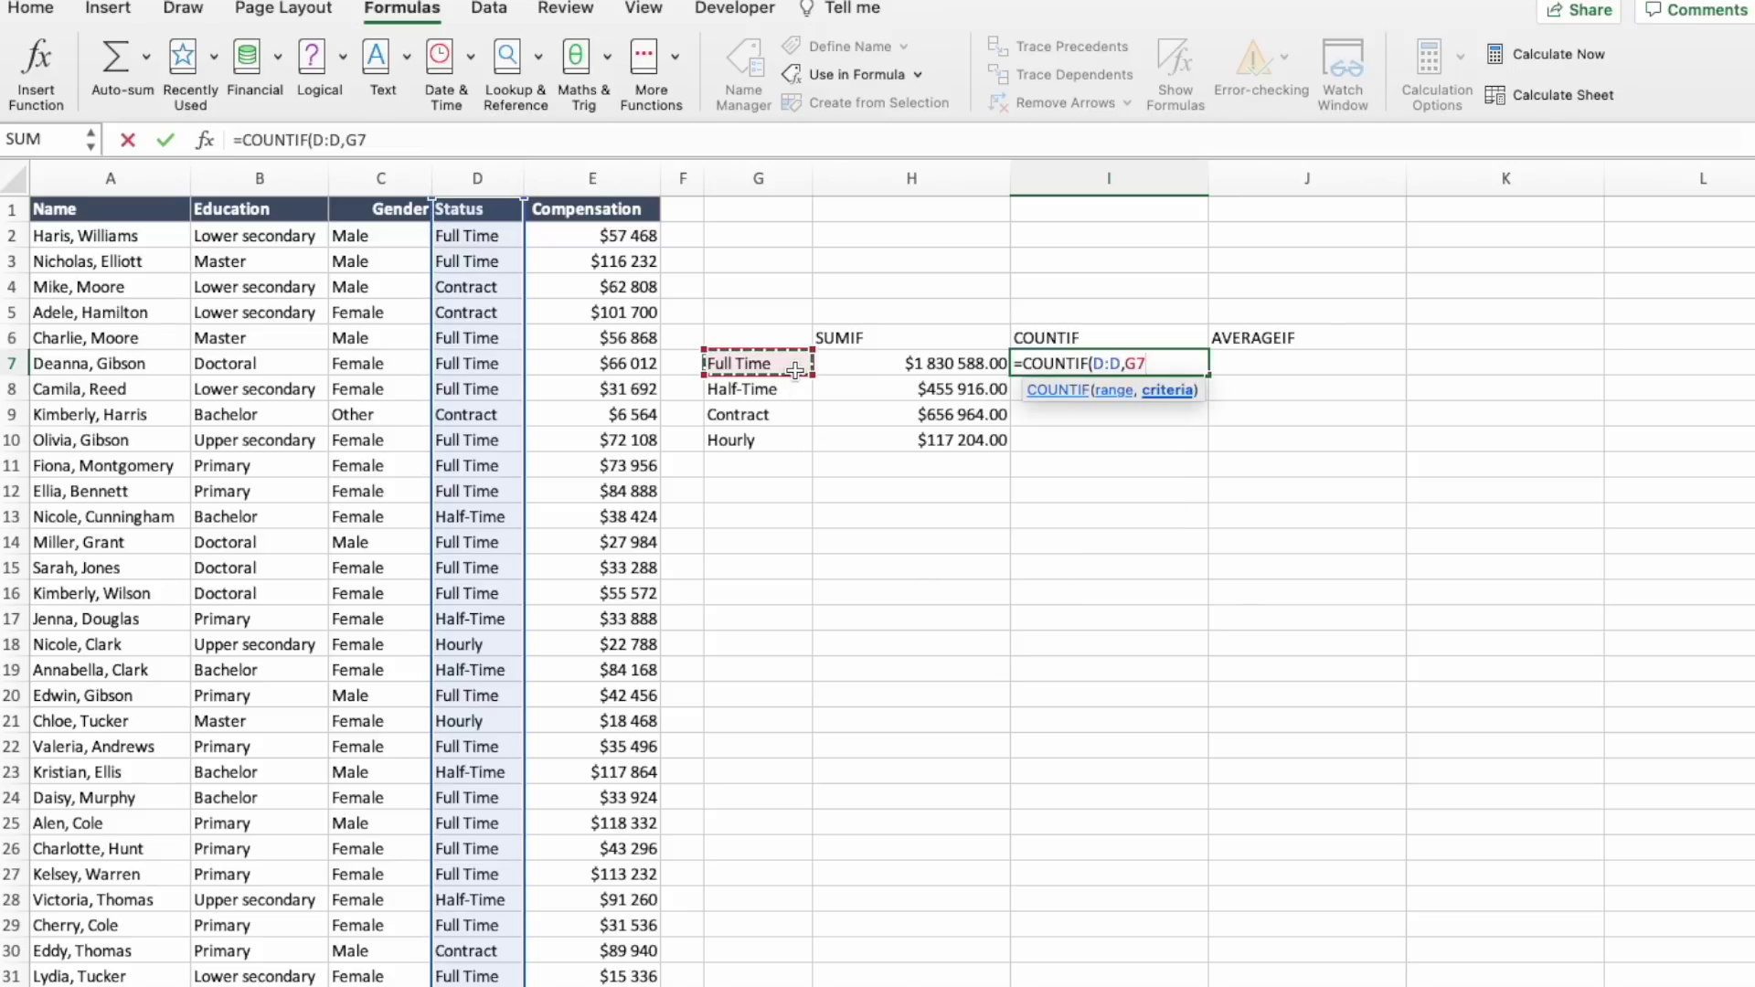
key("Return")
left_click(1179, 364)
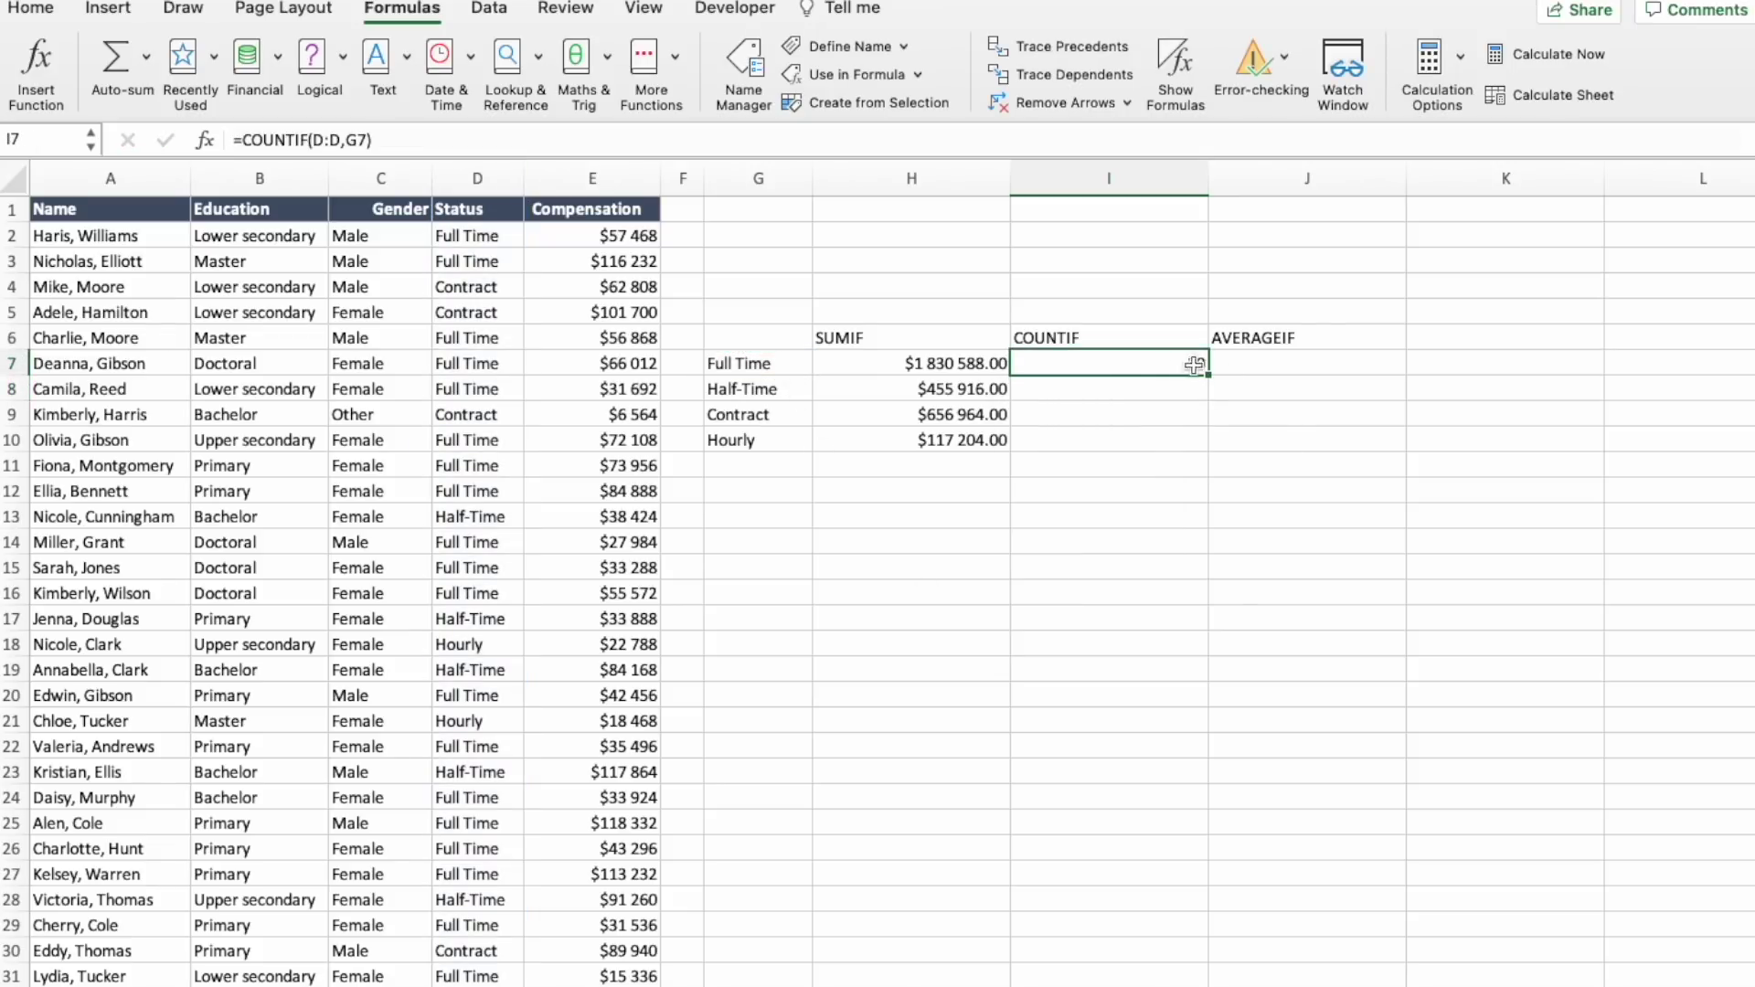
left_click_drag(1207, 375, 1199, 447)
Enter =AVERAGEIF(D:D,G7,E:E) in J7, averaging $61 019.60 for Full Time
left_click(1255, 367)
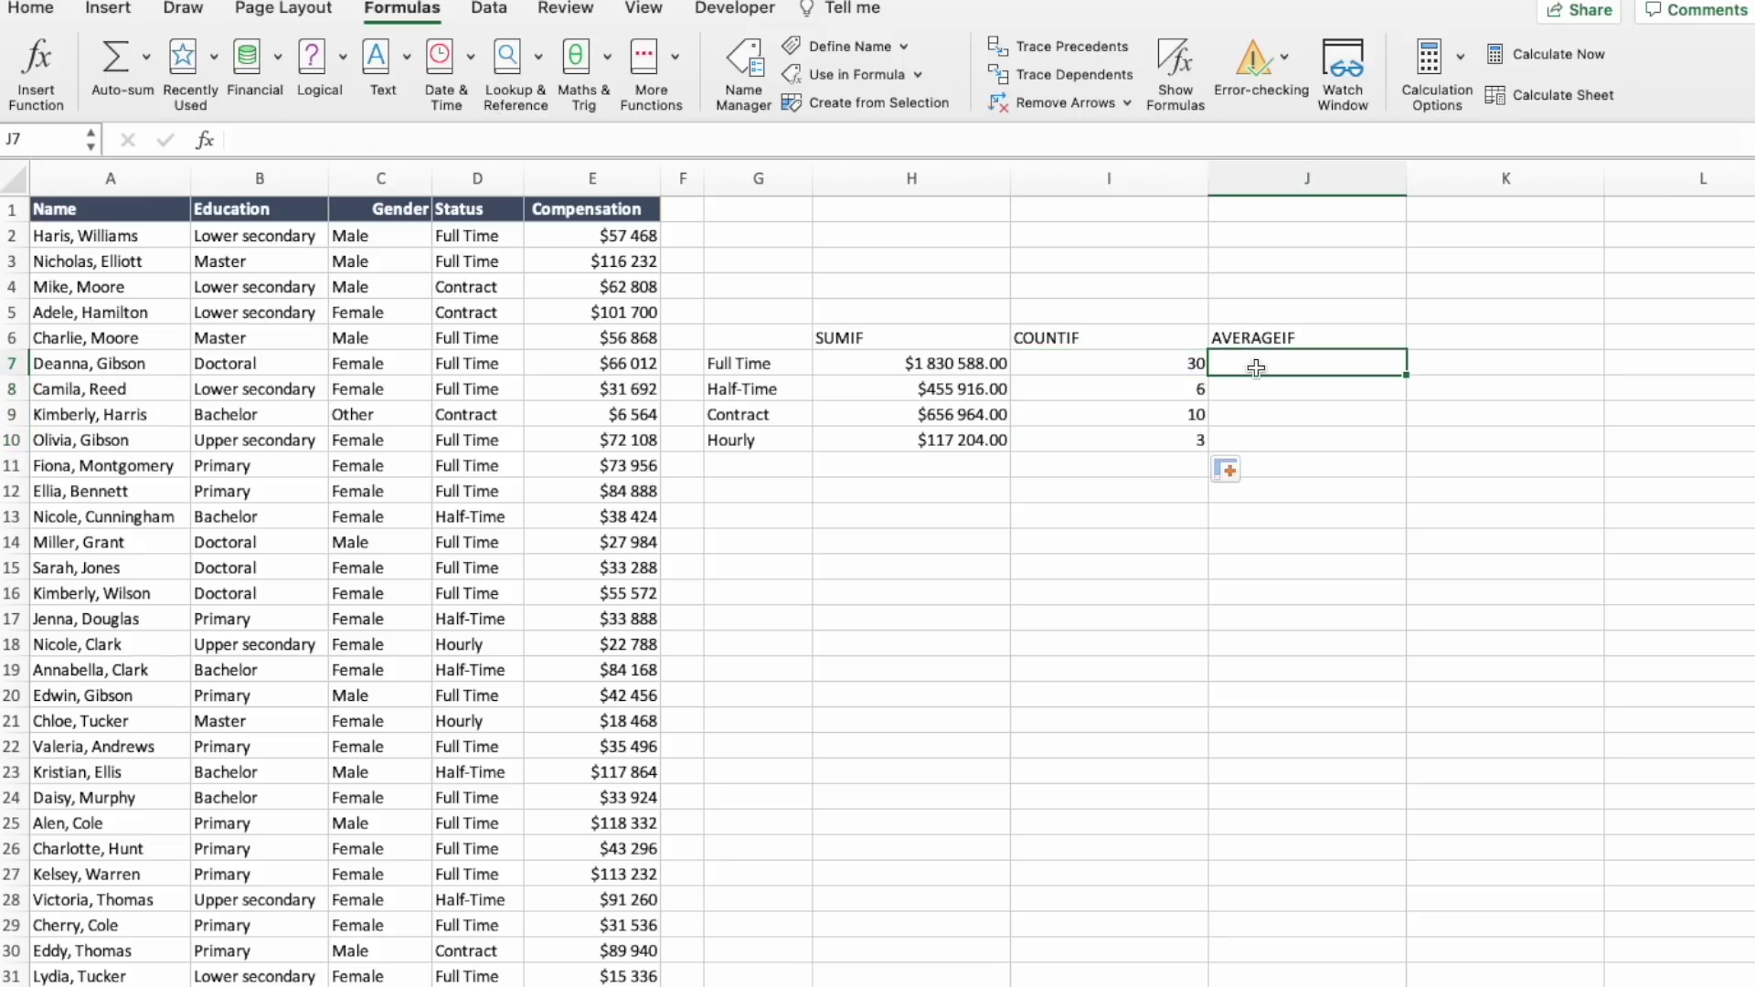
type("=averag")
type("i")
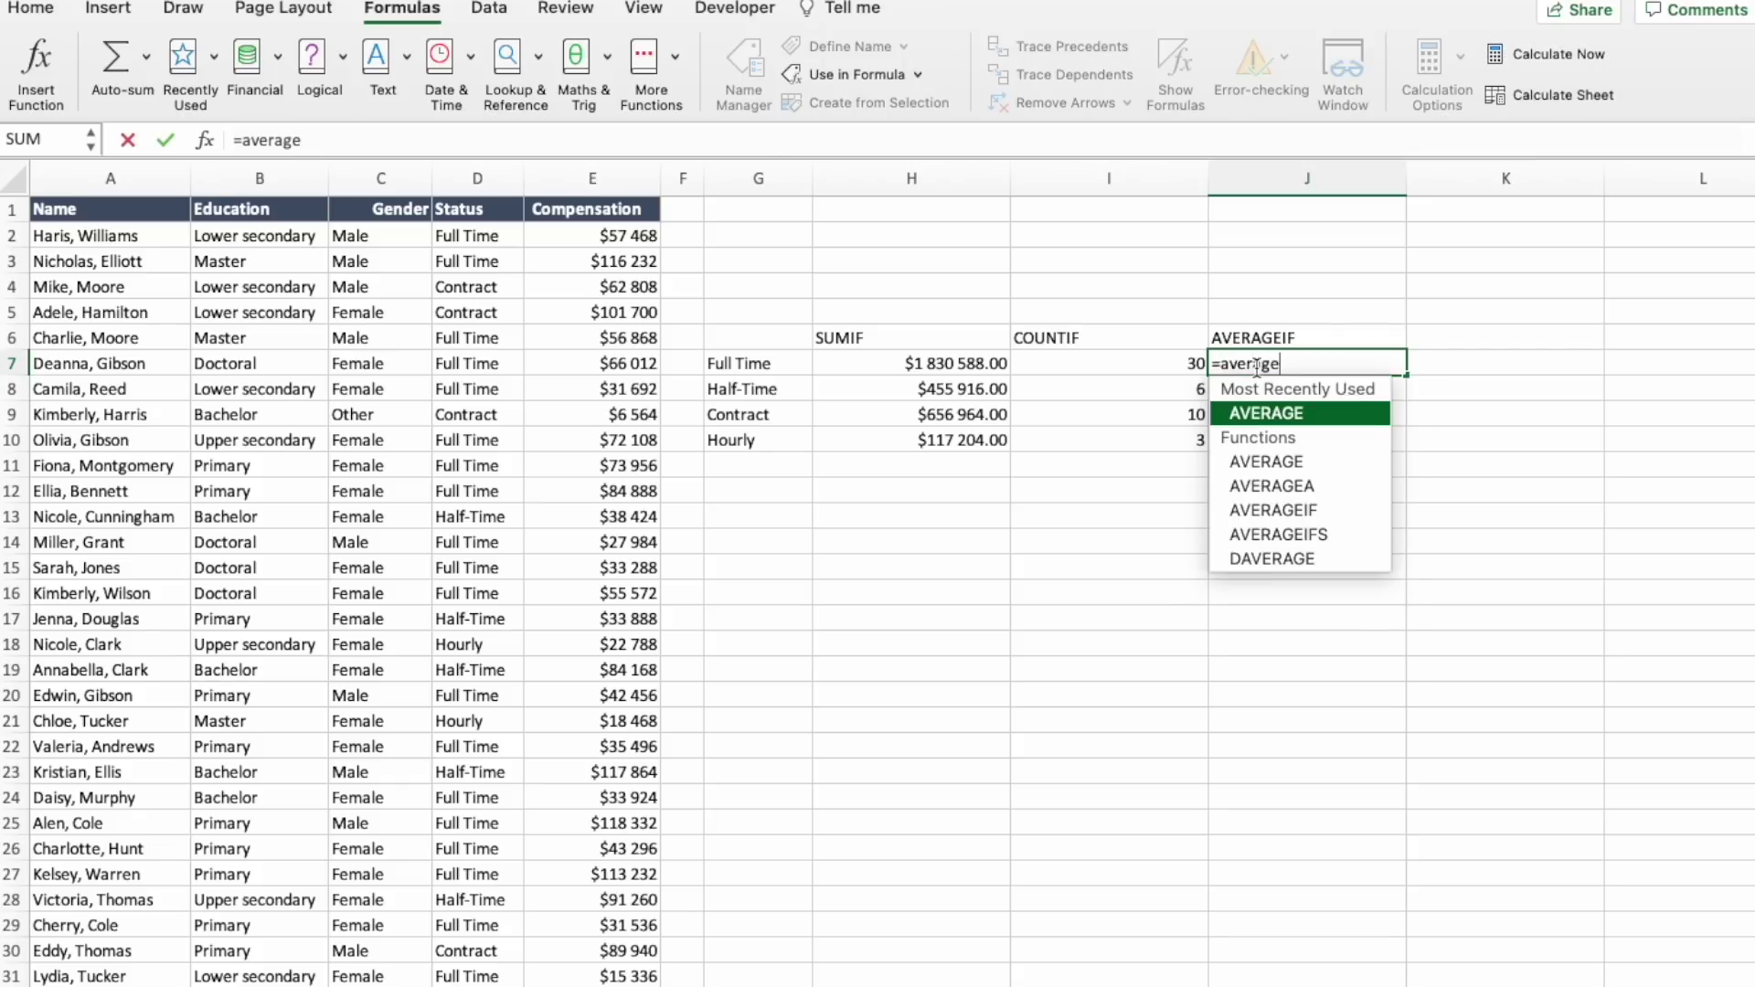
key("Tab")
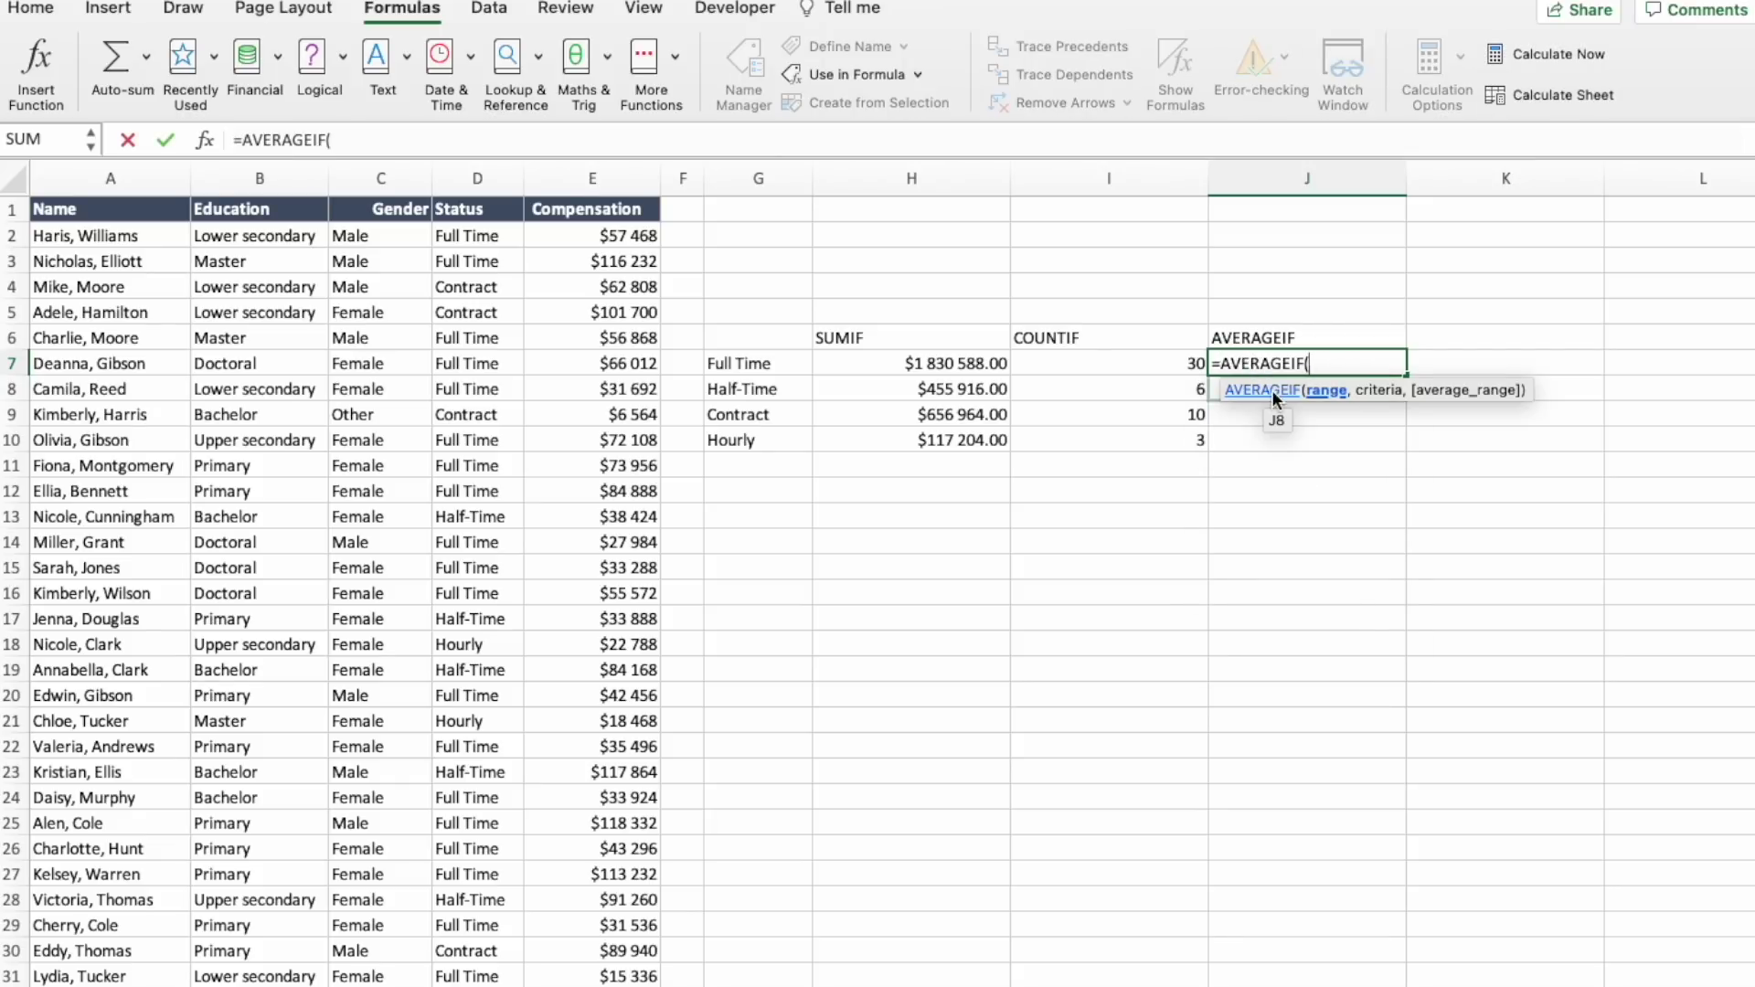
mouse_move(1359, 403)
left_mouse_down()
mouse_move(1444, 400)
mouse_move(1380, 401)
left_mouse_up()
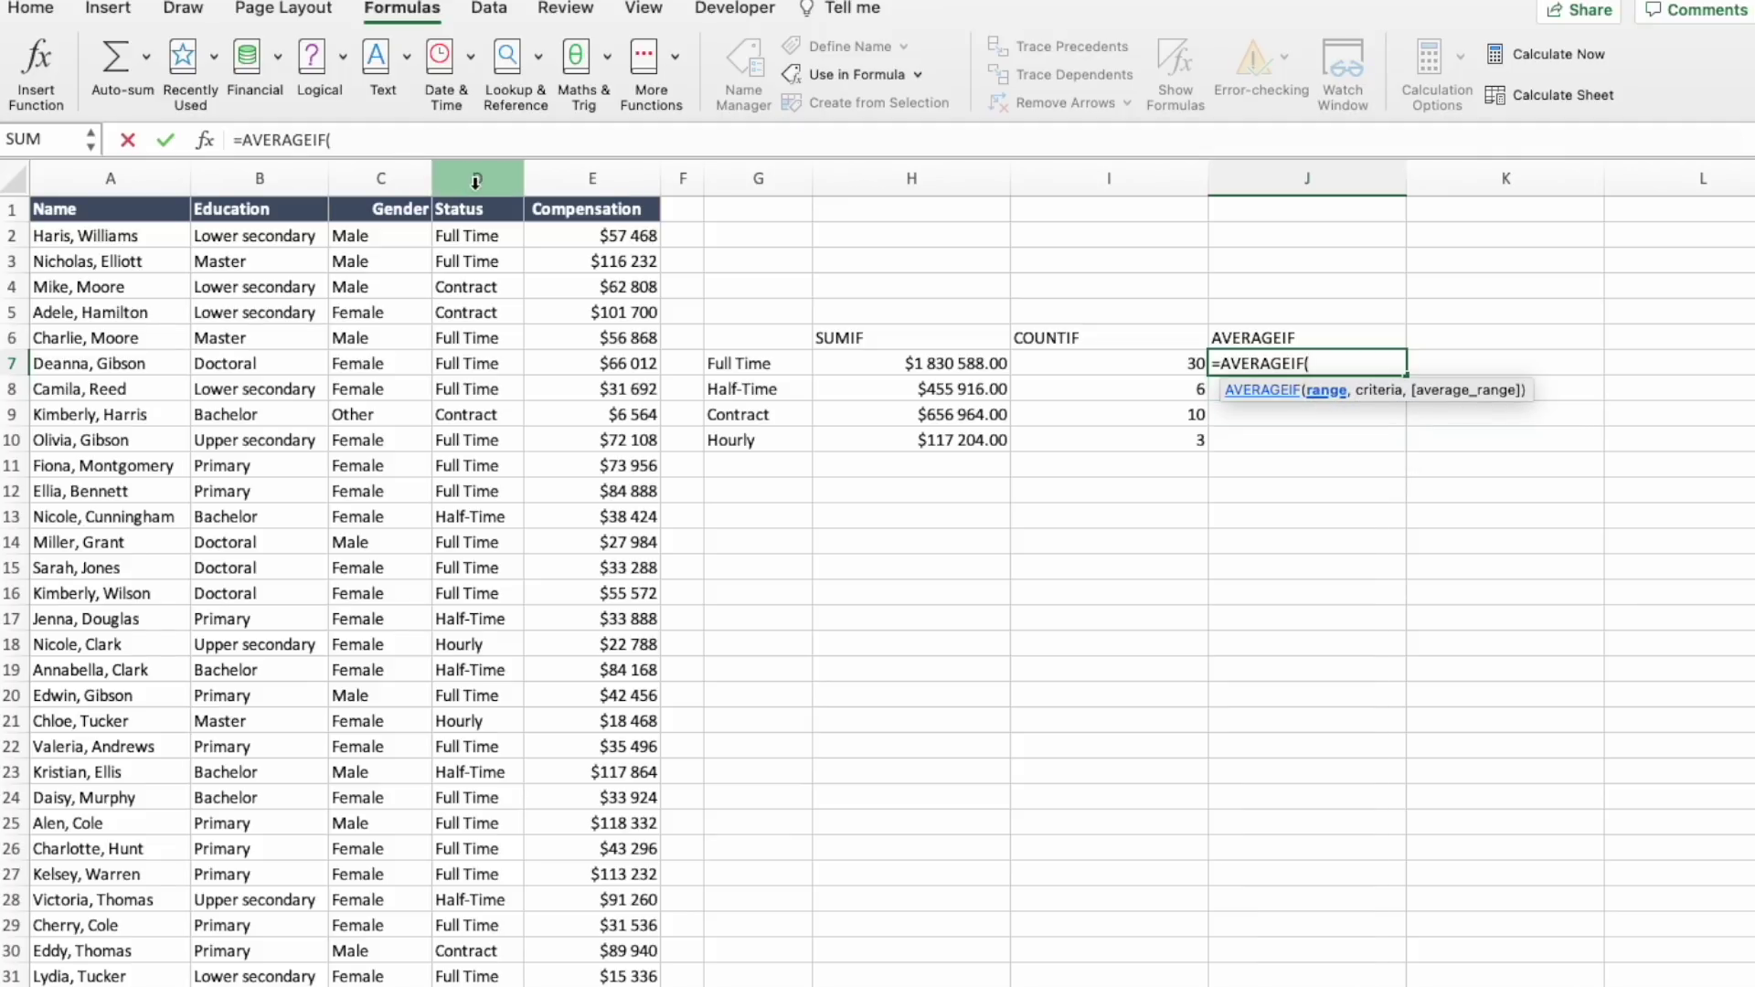
left_click(436, 172)
type(",")
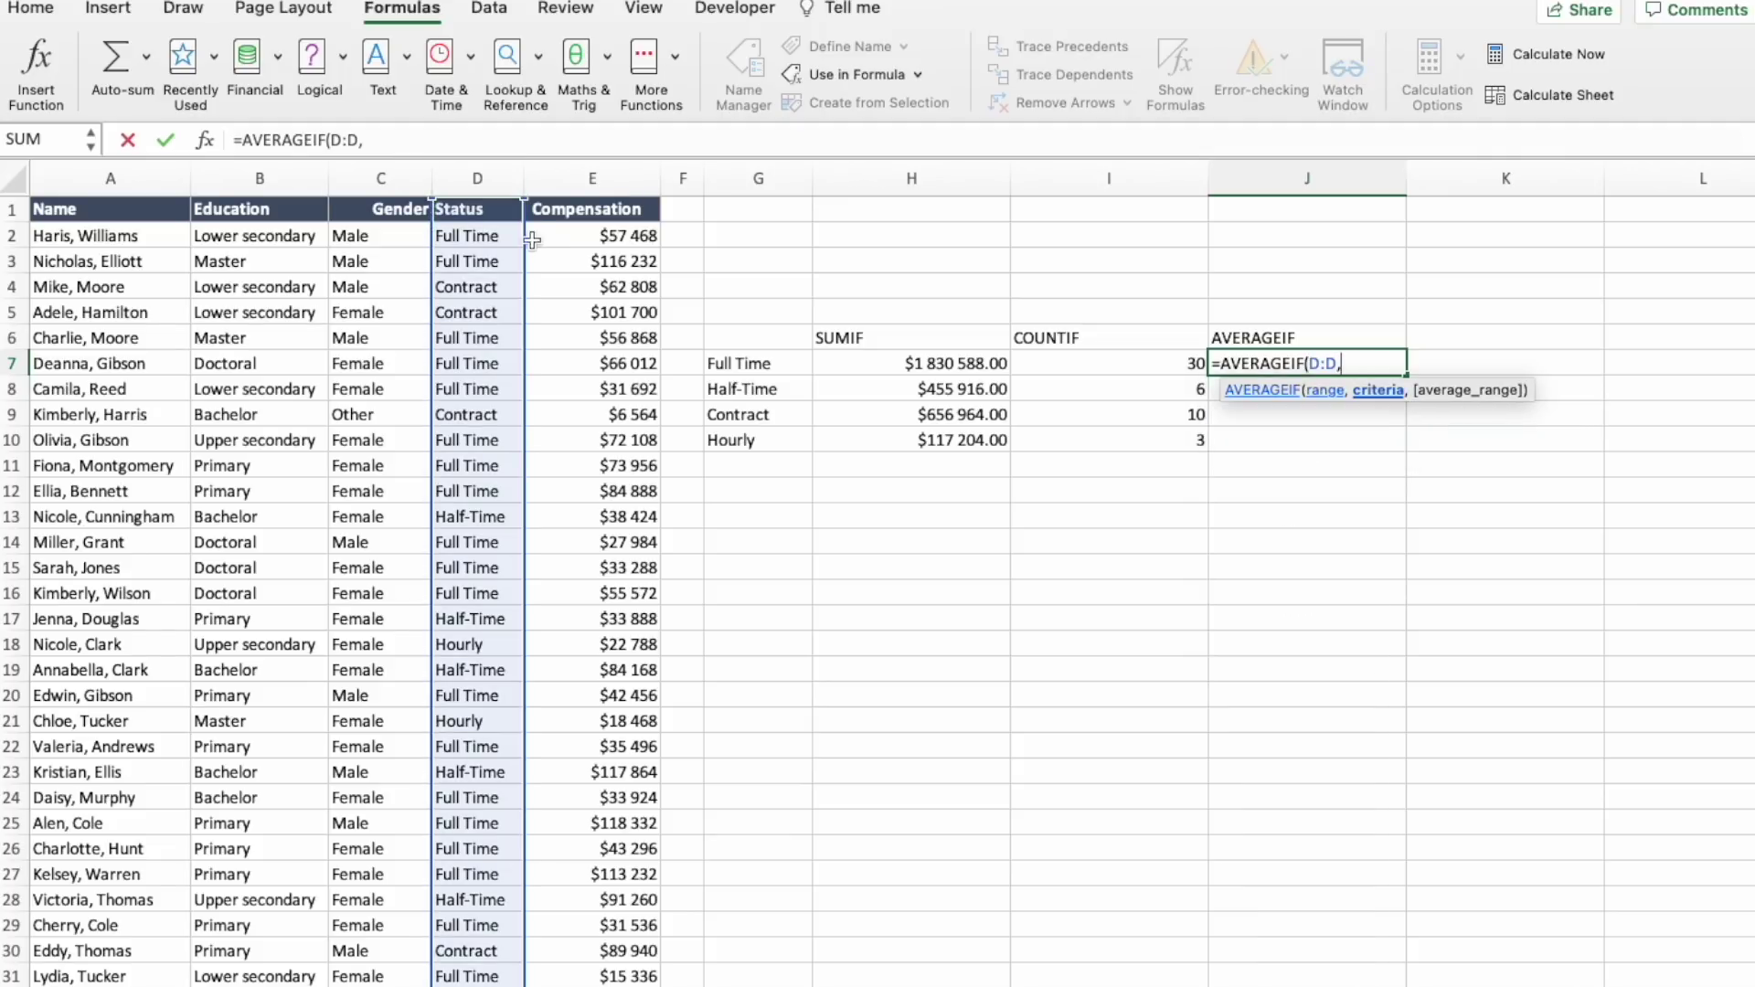
left_click(743, 364)
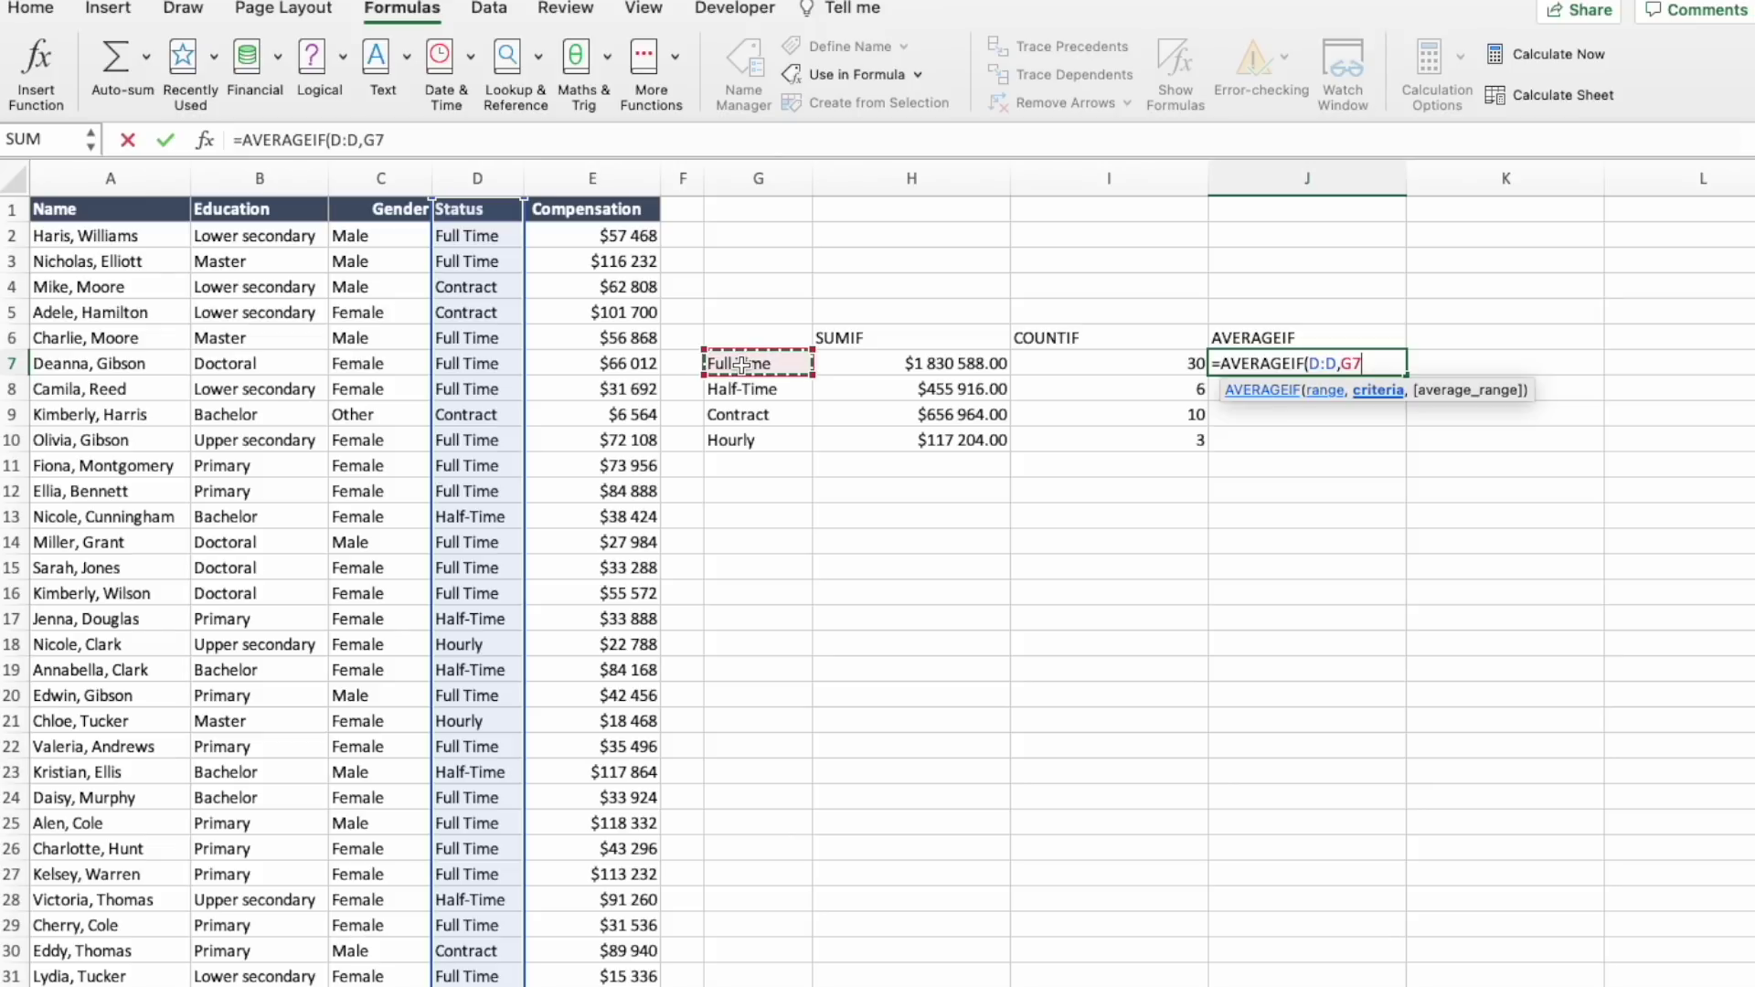
type(",")
left_click(597, 183)
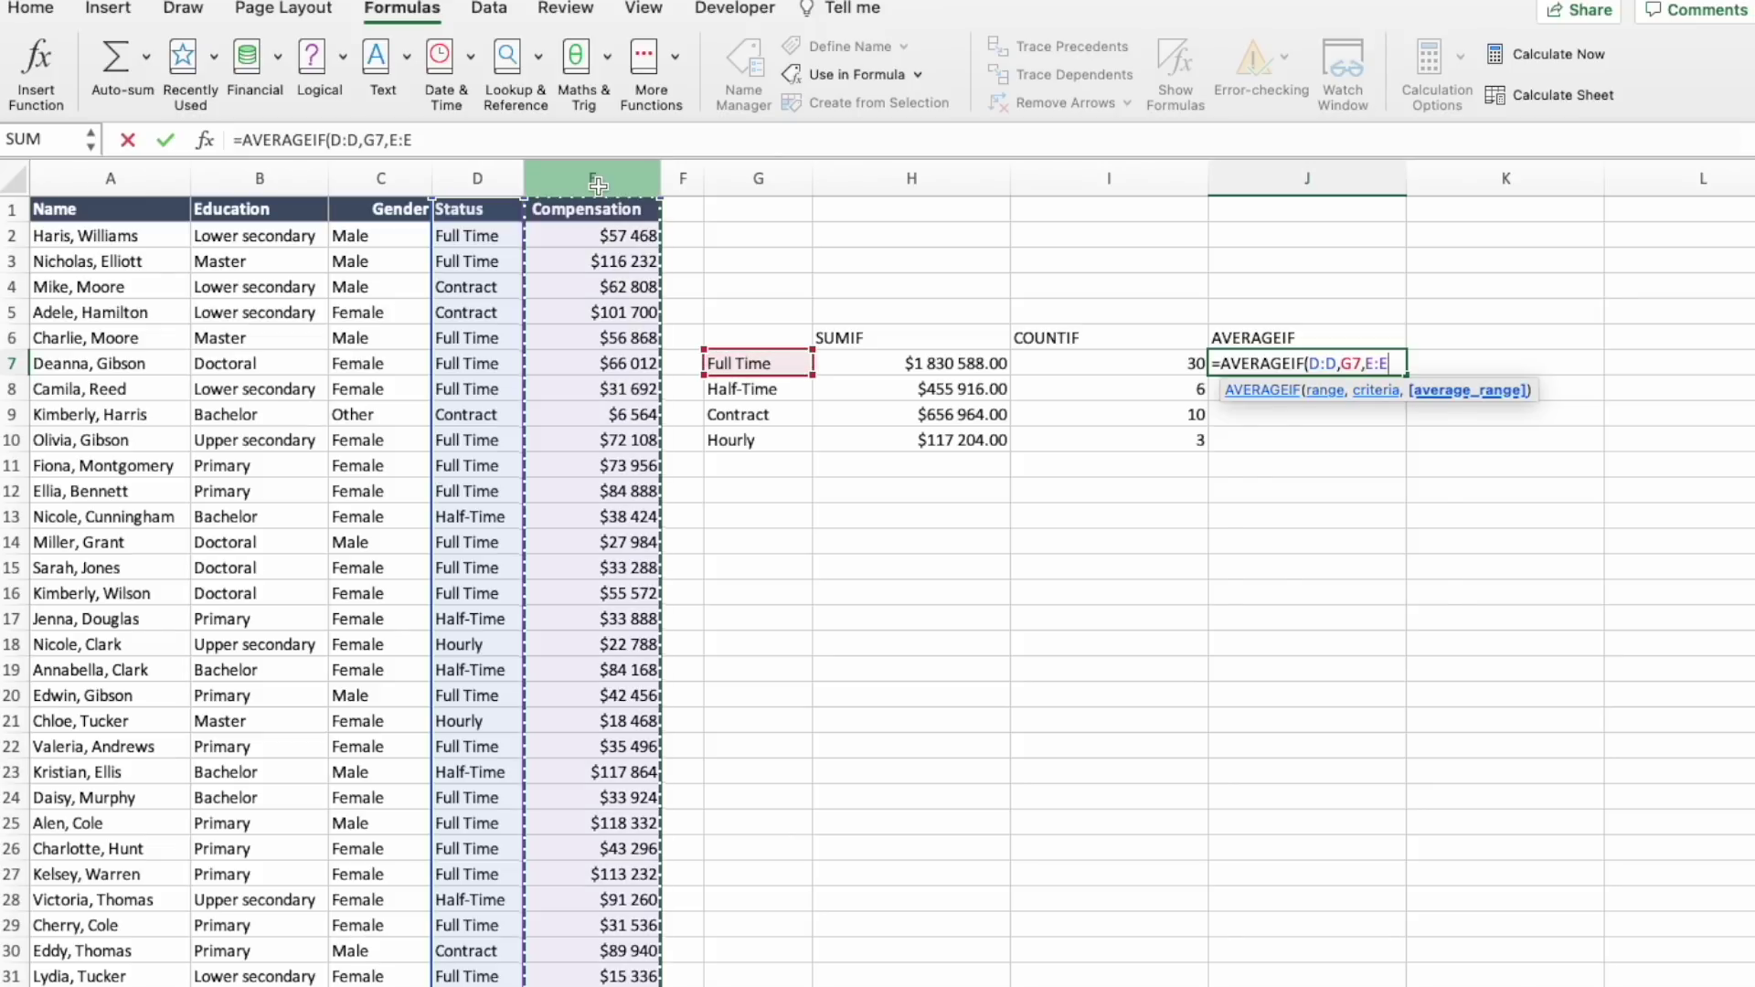
key("Return")
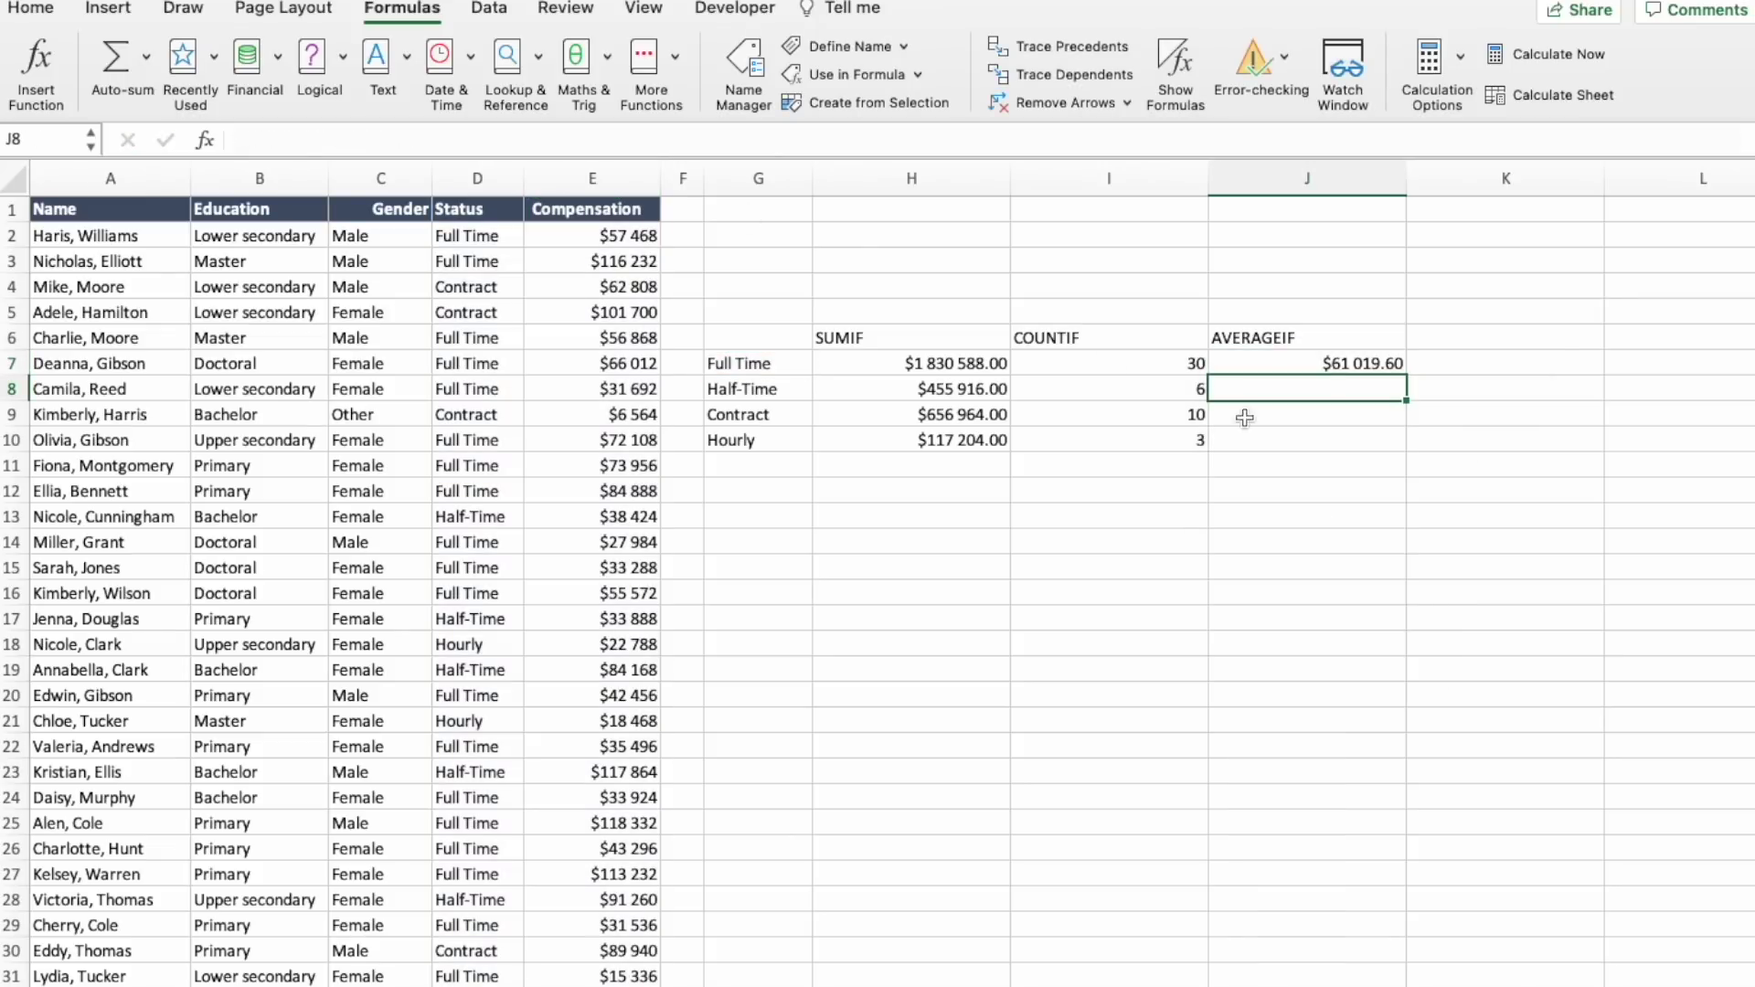
Fill the AVERAGEIF formula down to J10 for Half-Time, Contract and Hourly
left_click(1395, 366)
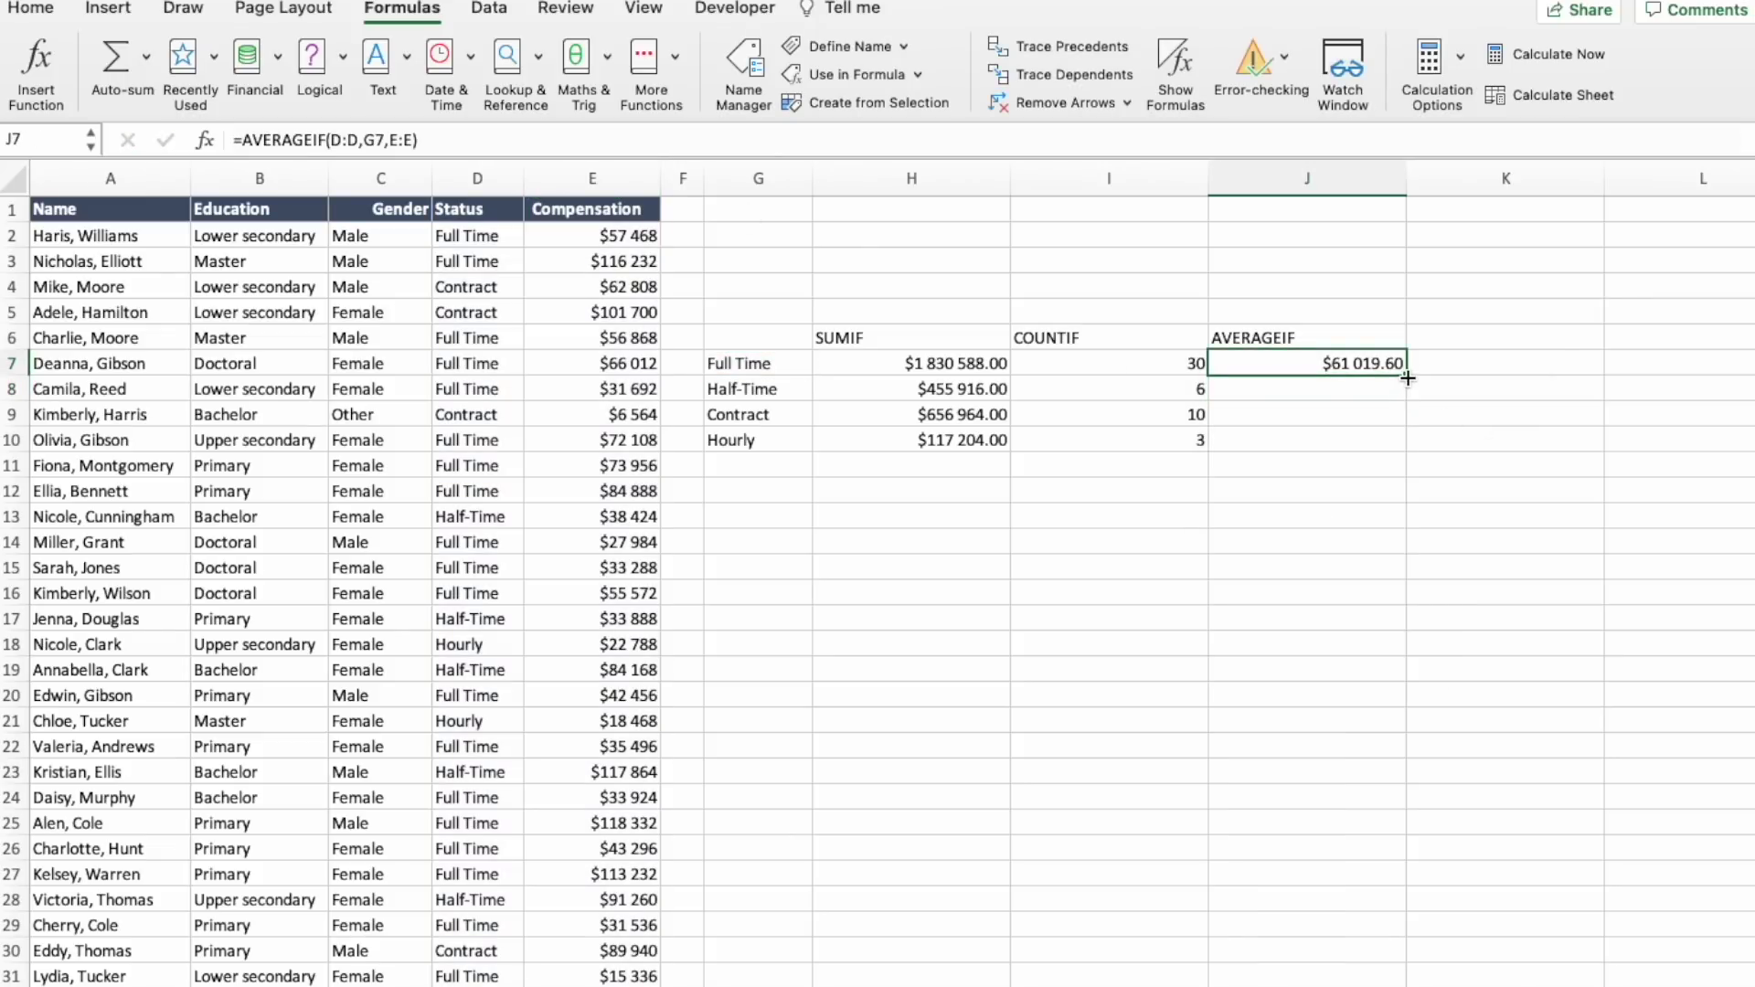
left_click_drag(1408, 378, 1399, 448)
left_click(1333, 521)
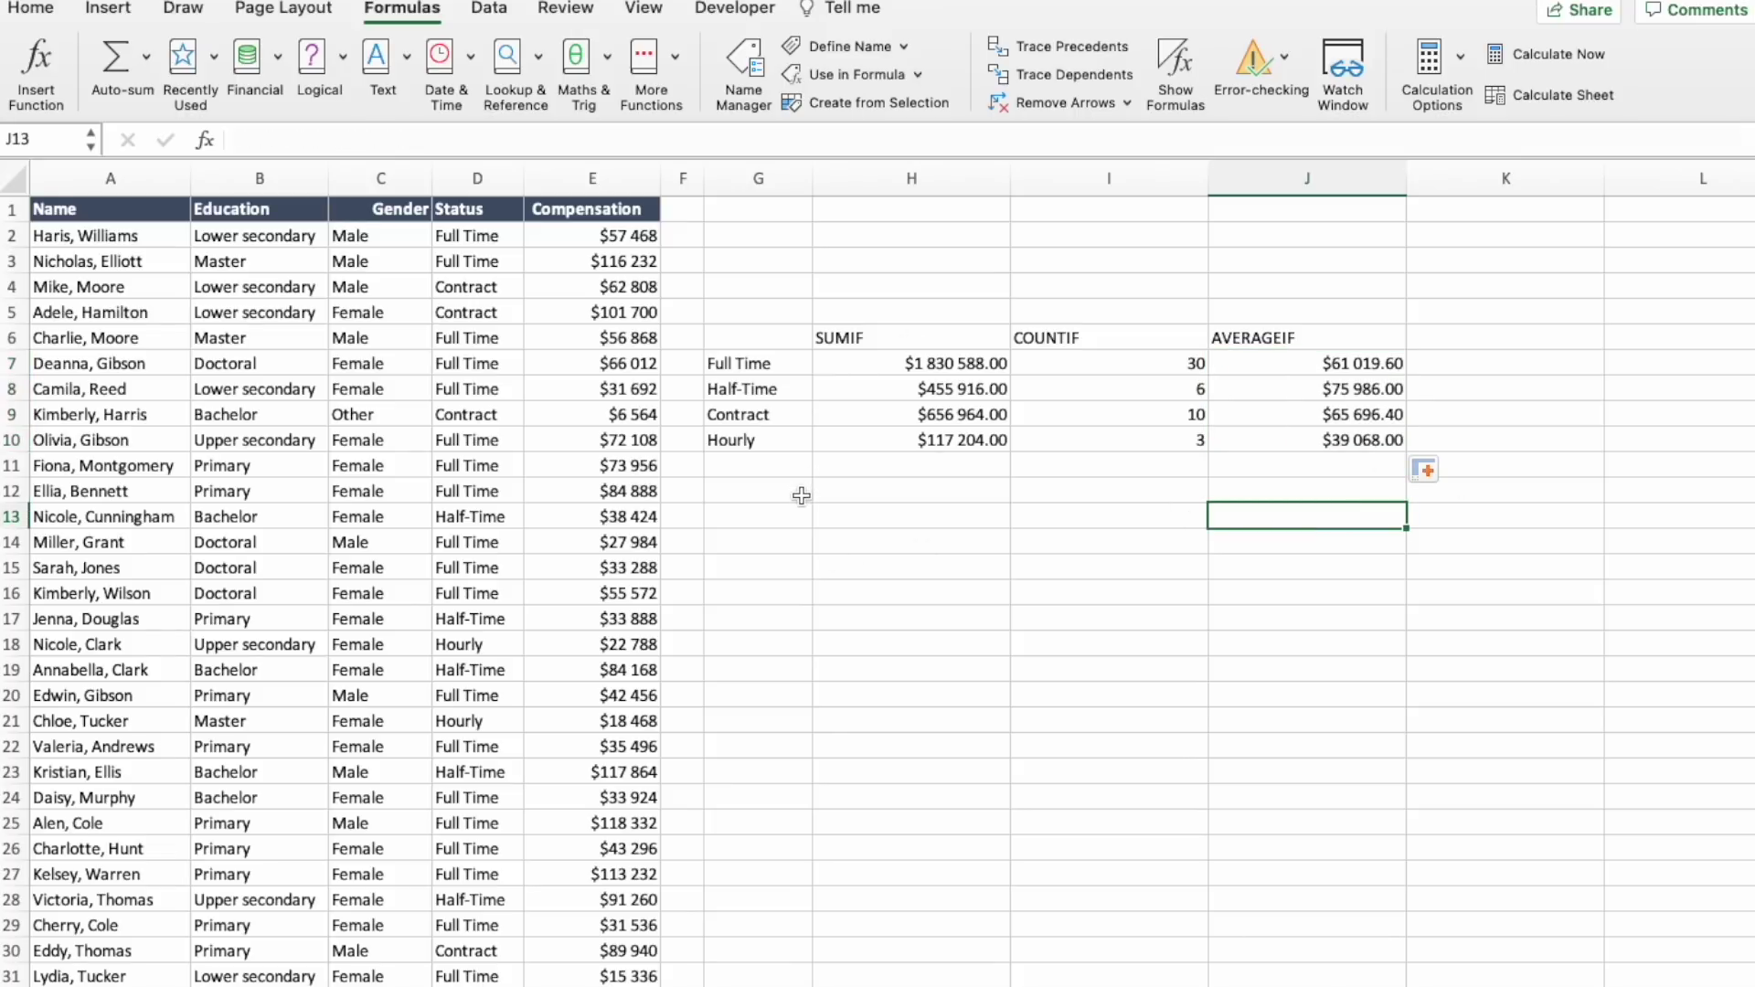
left_click(956, 669)
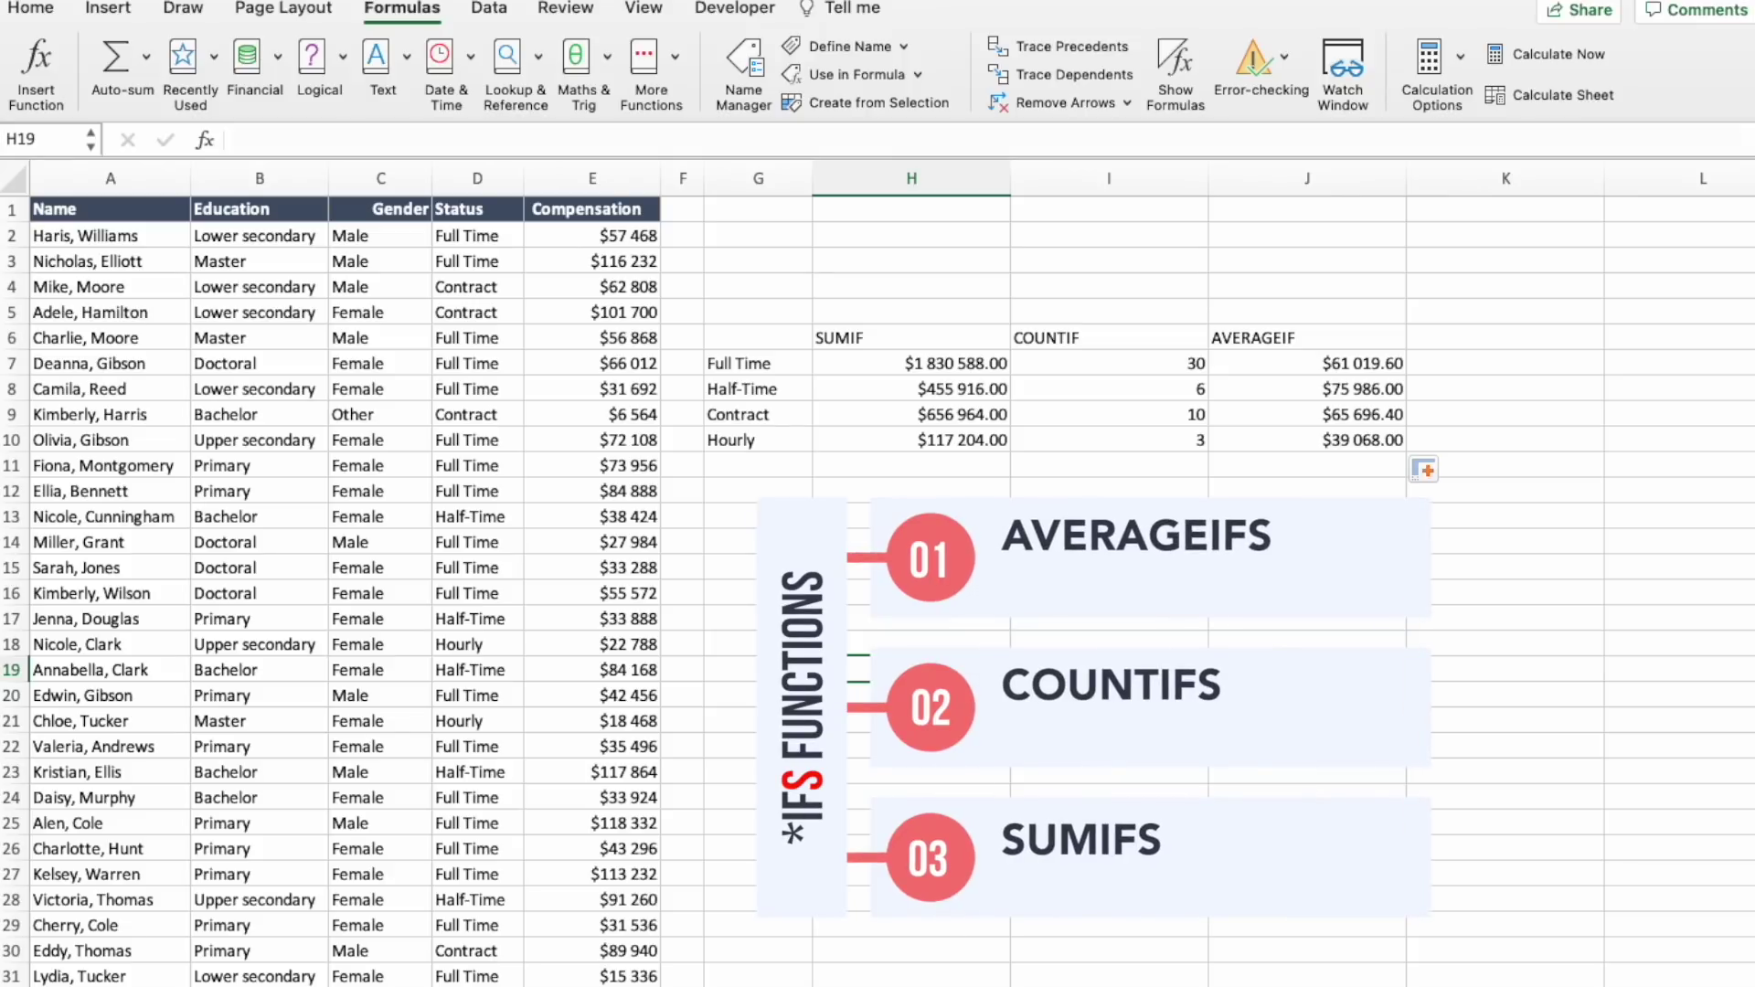